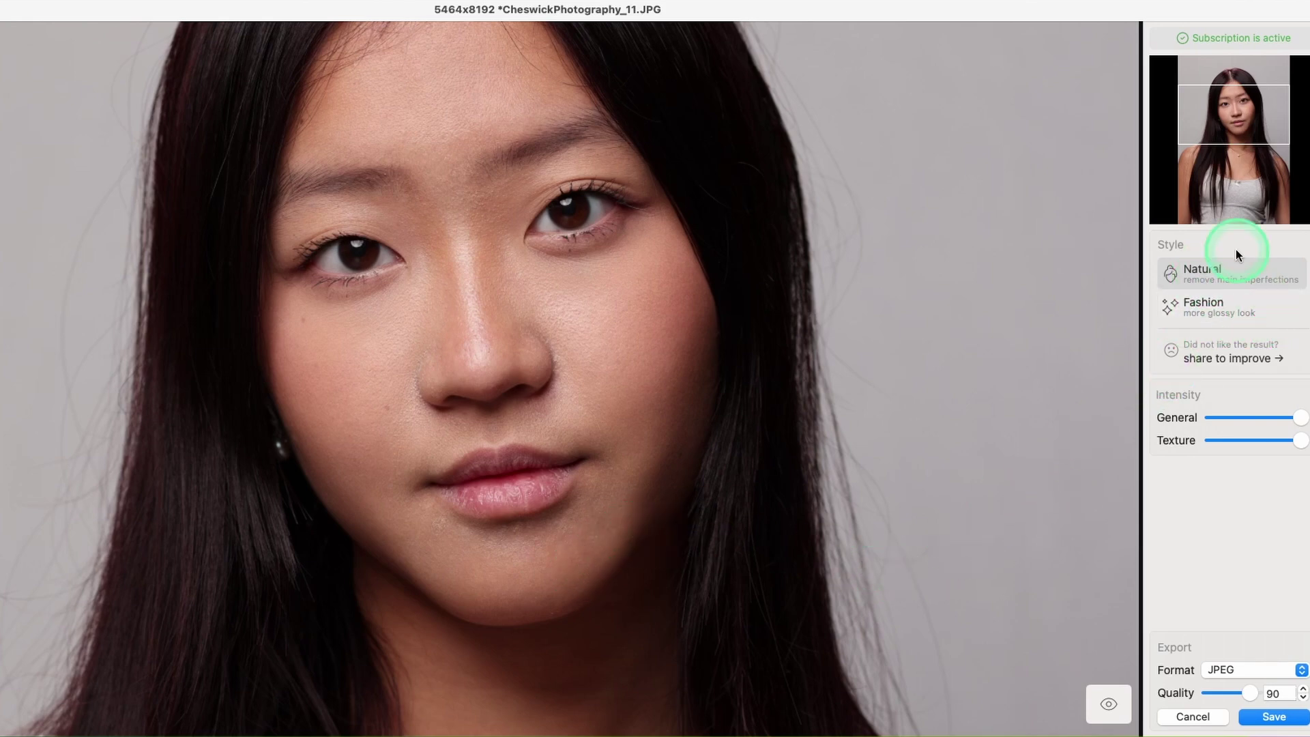
Step: Switch Rebloom's retouch style from Natural to the glossier Fashion look
{"action": "left_click", "coordinate": [1244, 311]}
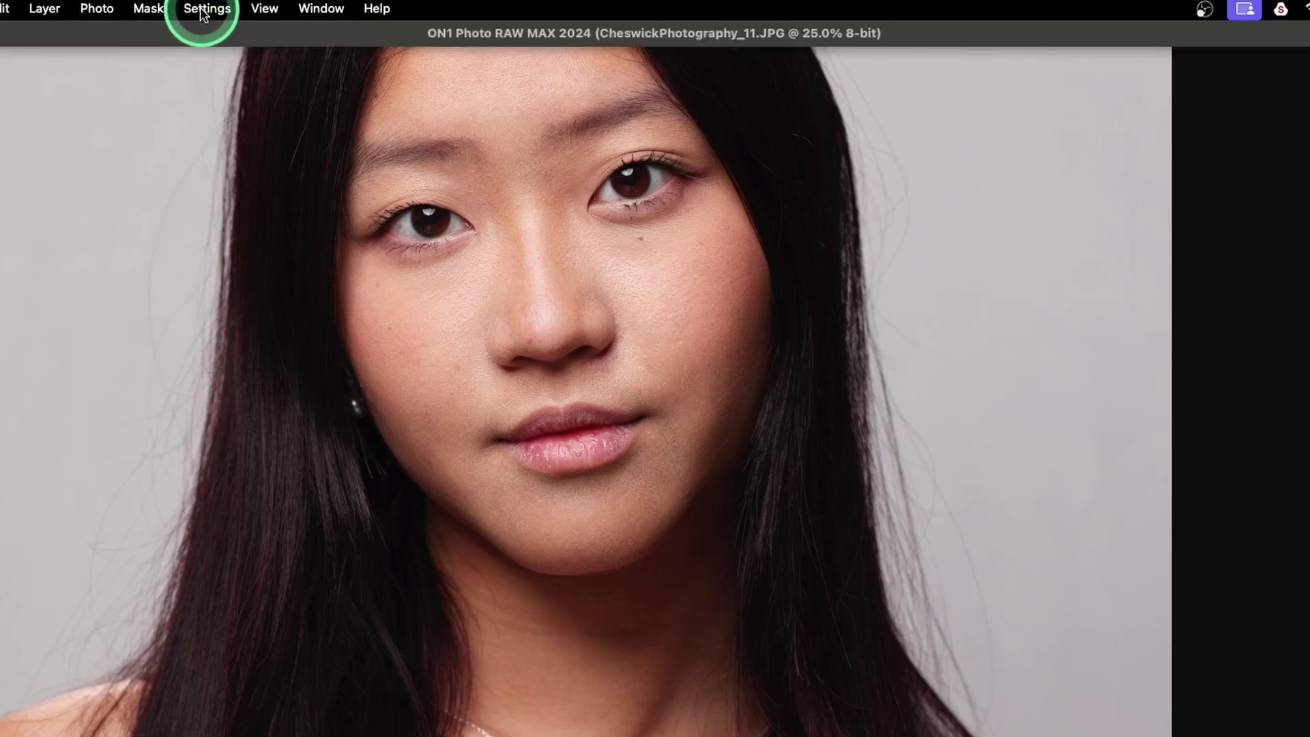
Step: Reset all previous edits on the portrait and switch to the Develop adjustments
{"action": "left_click", "coordinate": [203, 10]}
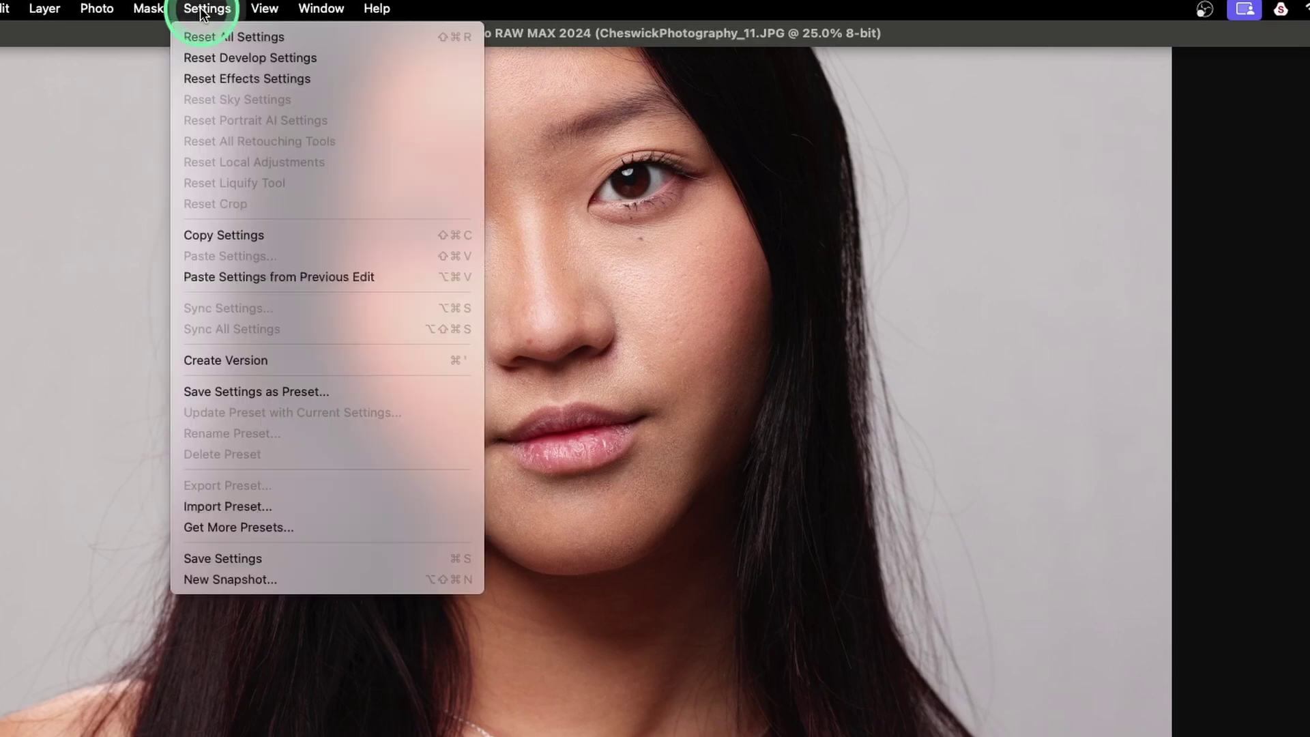
{"action": "left_click", "coordinate": [220, 38]}
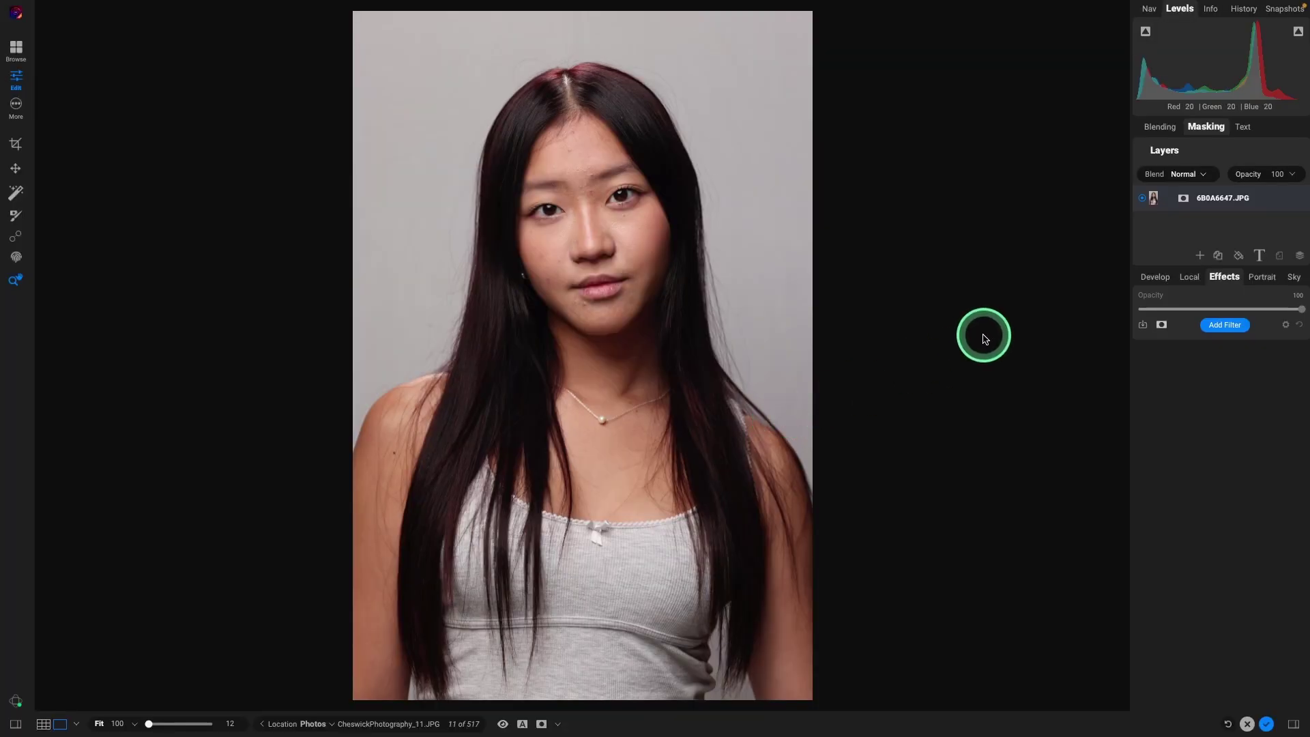
{"action": "key", "text": "ctrl+1"}
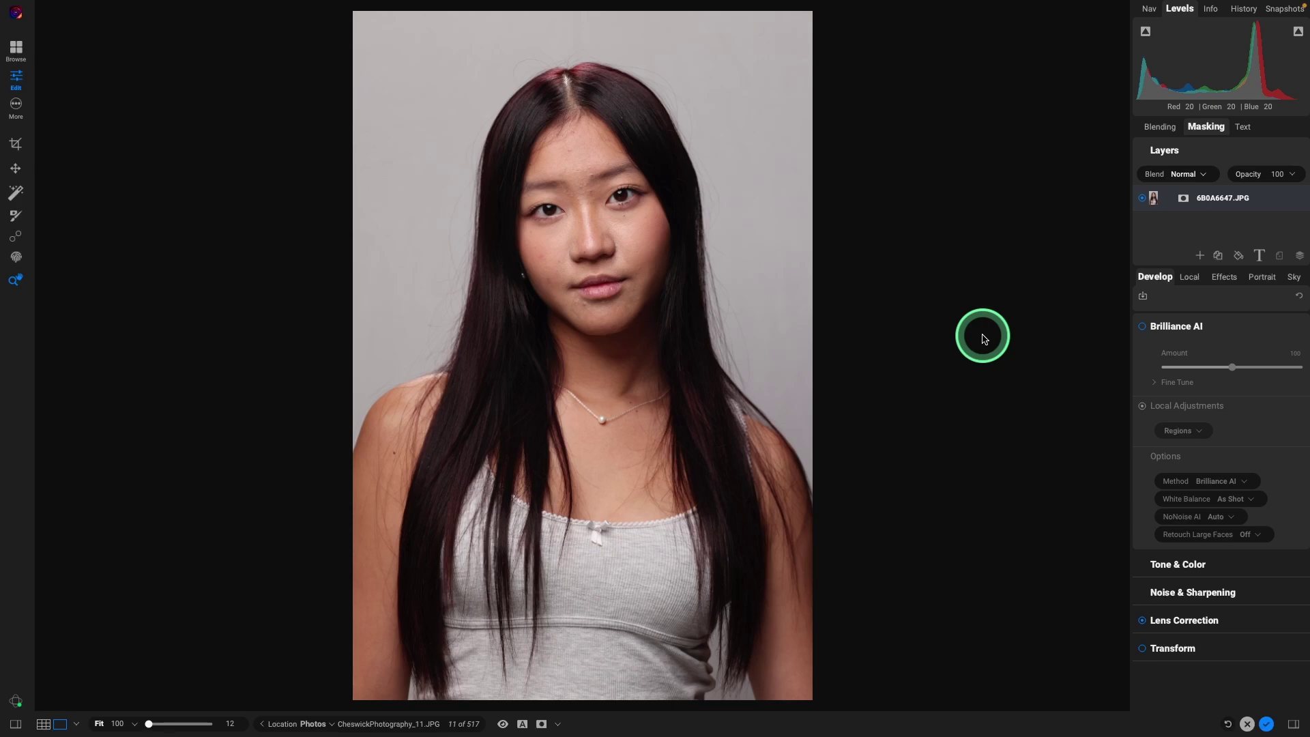
Step: Zoom in on the face and raise Tone & Color Exposure to 0.3
{"action": "left_click", "coordinate": [983, 337]}
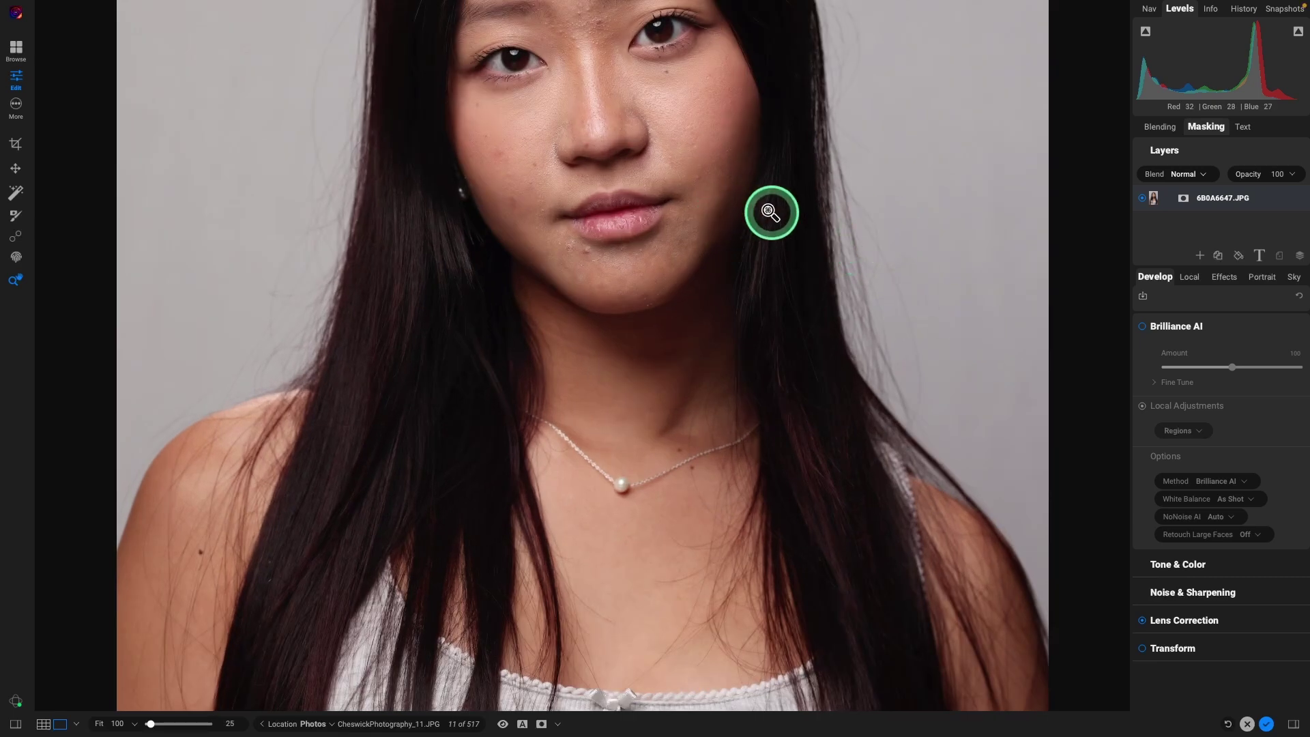
{"action": "left_click", "coordinate": [1213, 566]}
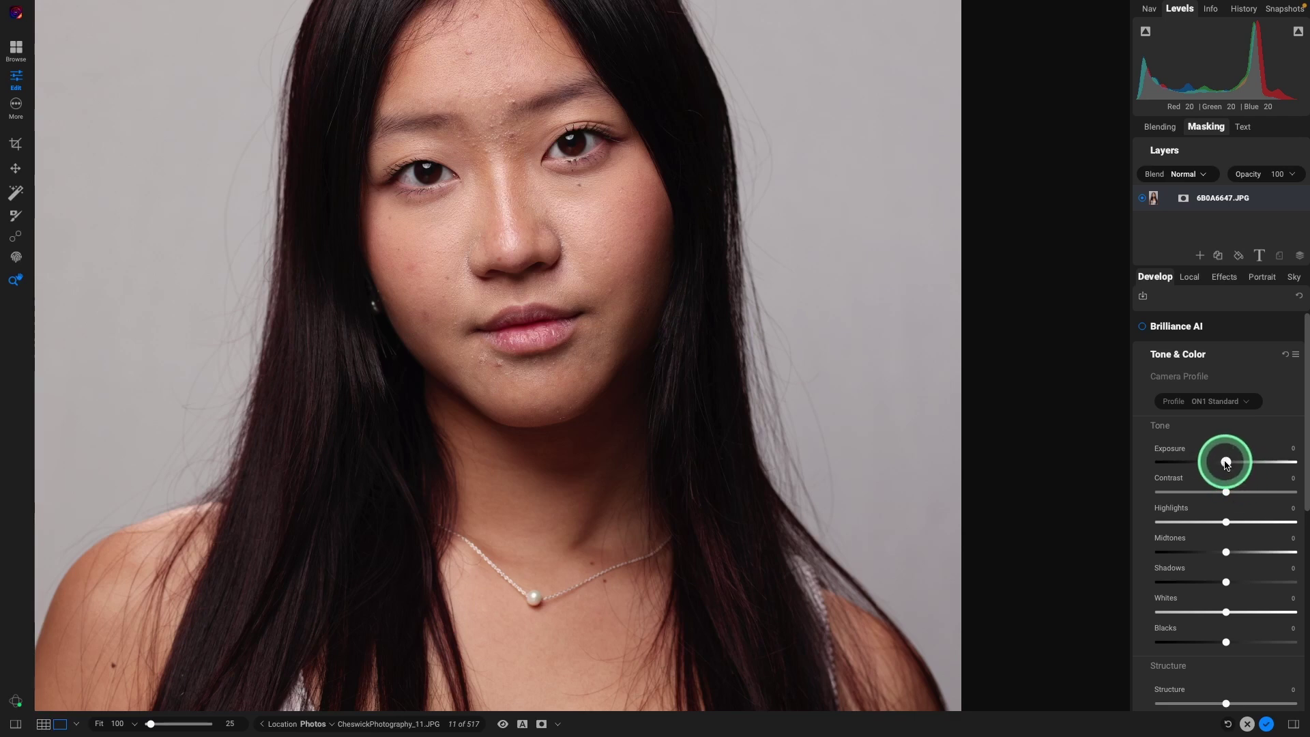
{"action": "left_click_drag", "start_coordinate": [1226, 464], "coordinate": [1231, 465]}
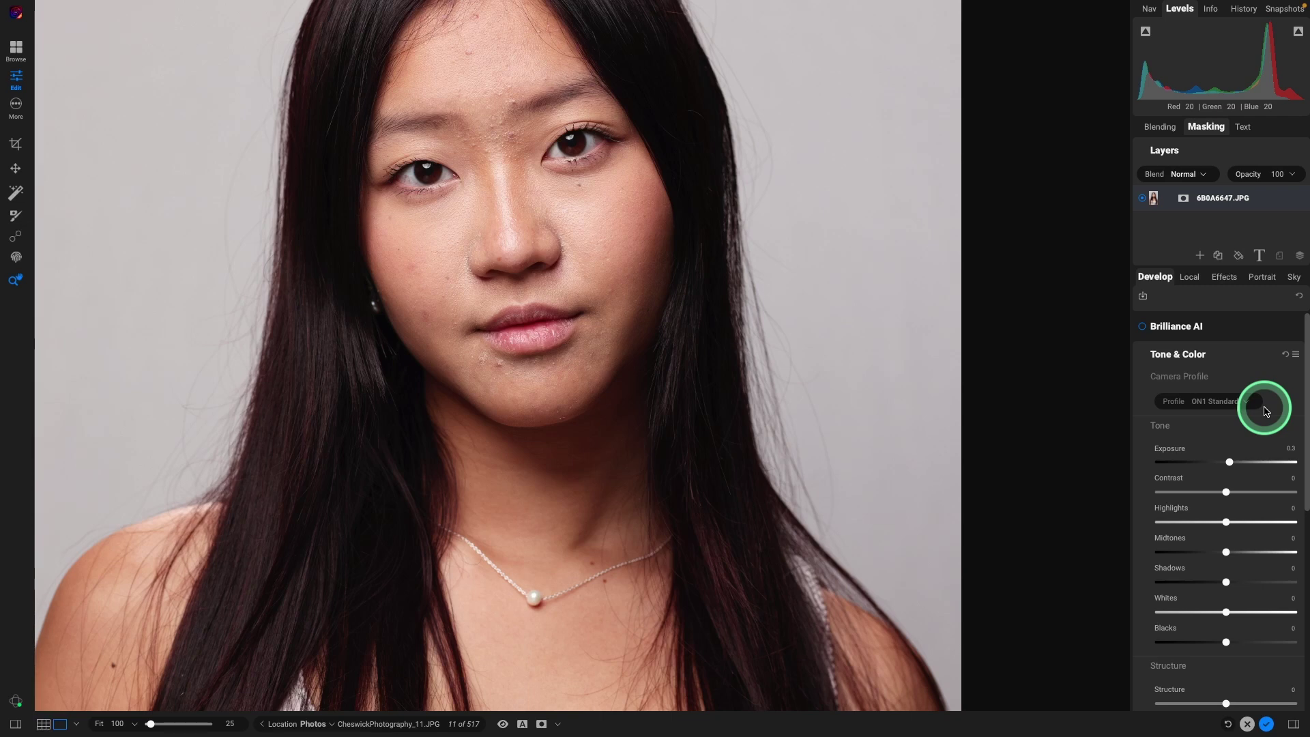
{"action": "scroll", "coordinate": [1267, 529], "scroll_direction": "down", "scroll_amount": 5}
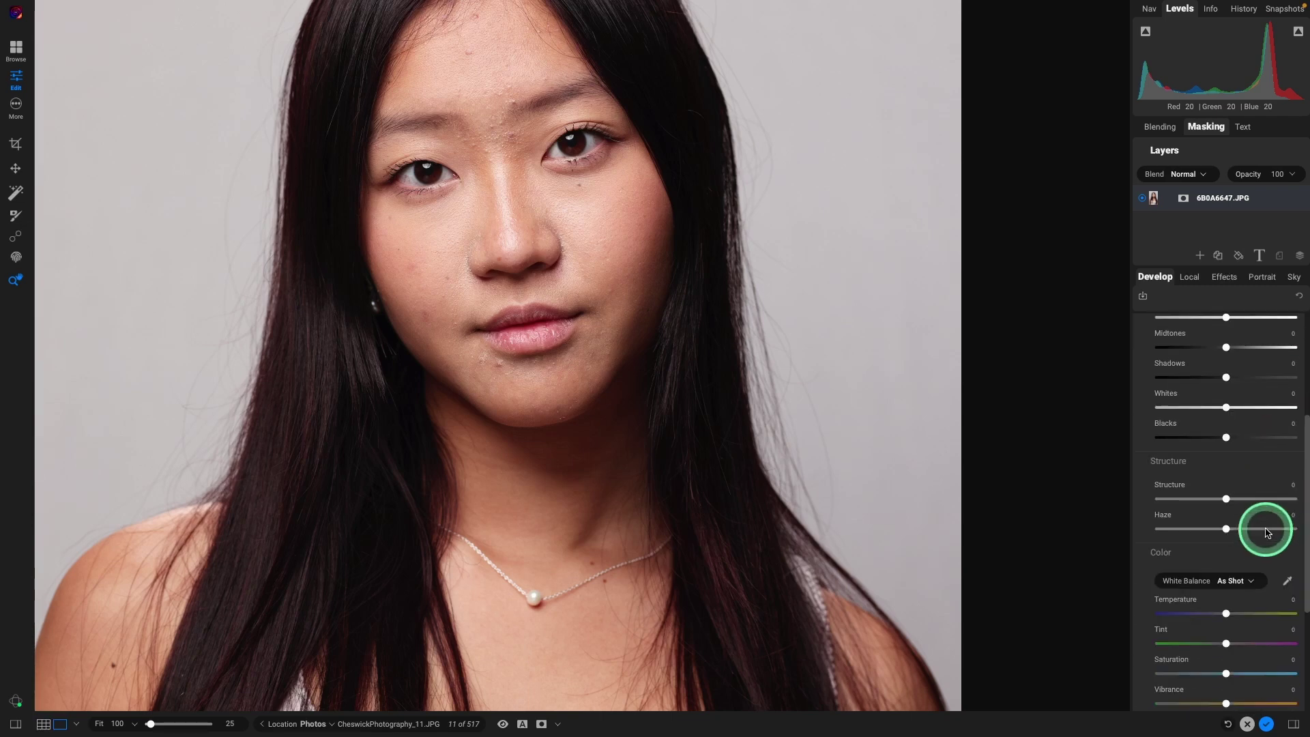
{"action": "scroll", "coordinate": [1267, 532], "scroll_direction": "down", "scroll_amount": 1}
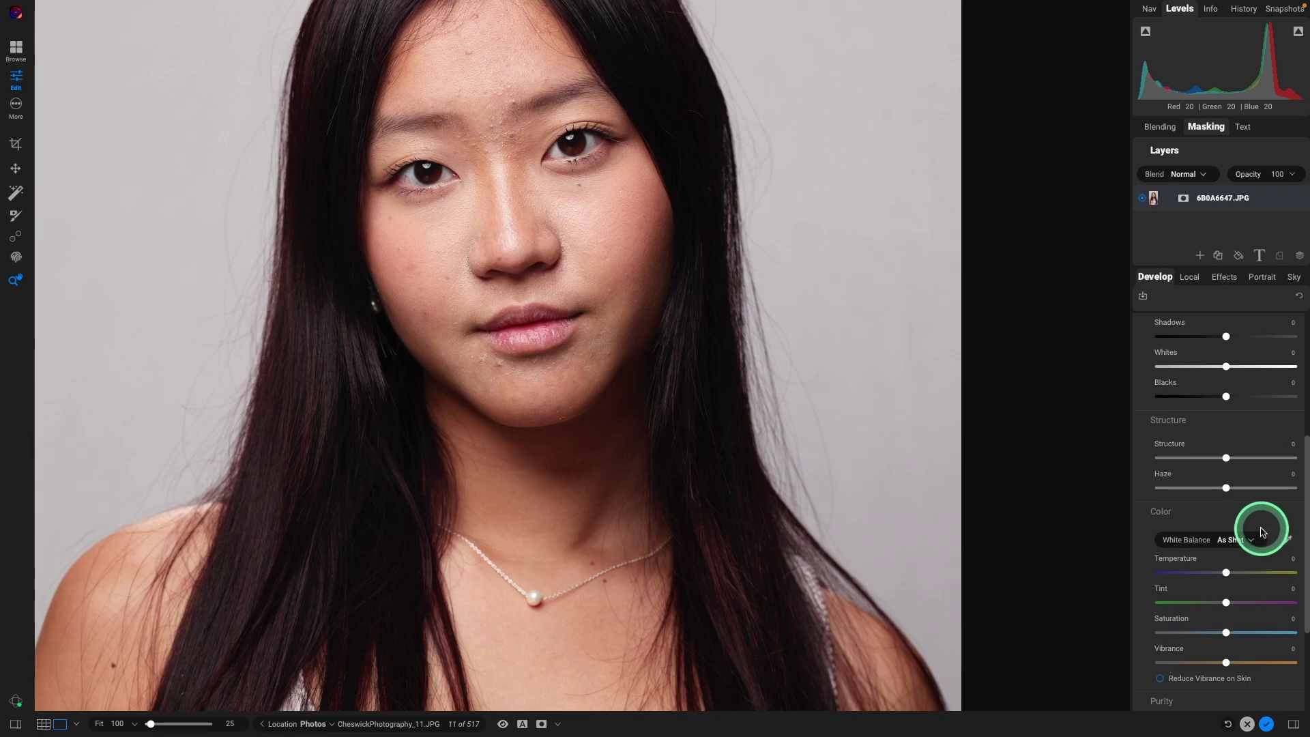
{"action": "scroll", "coordinate": [1259, 532], "scroll_direction": "up", "scroll_amount": 4}
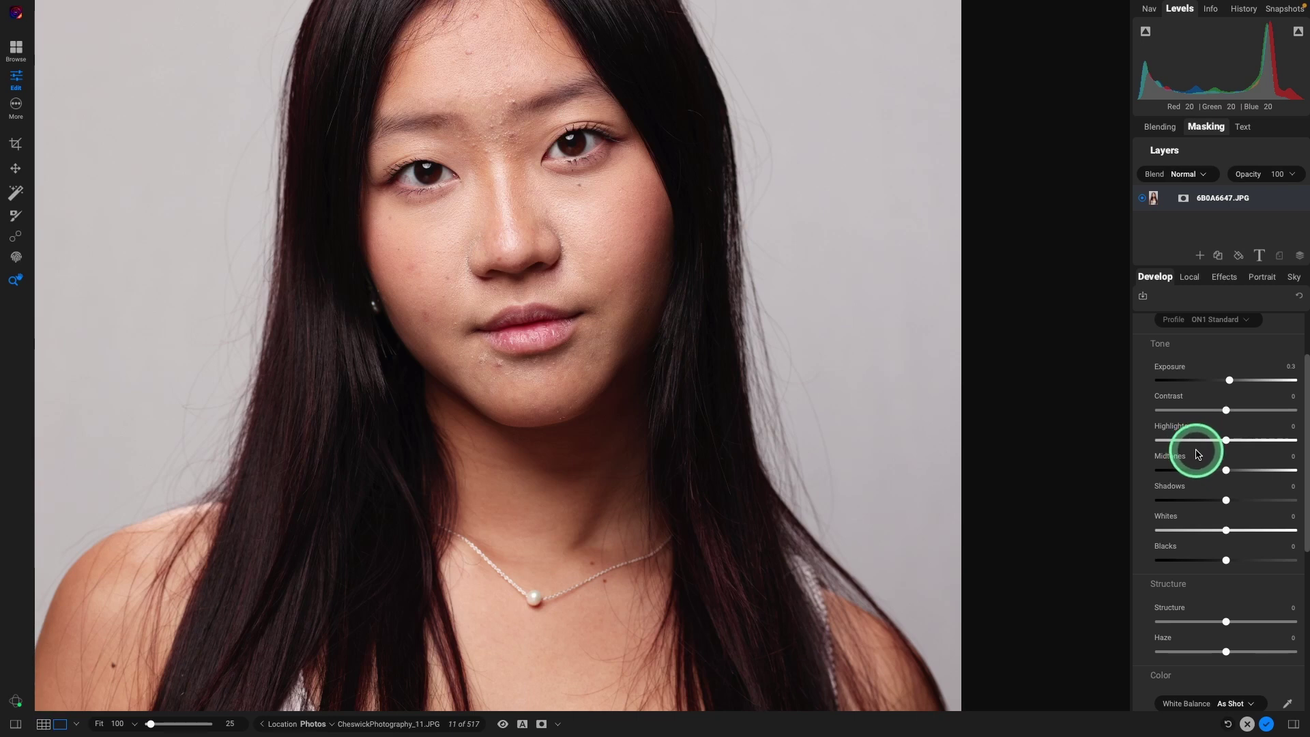
{"action": "scroll", "coordinate": [1198, 454], "scroll_direction": "up", "scroll_amount": 2}
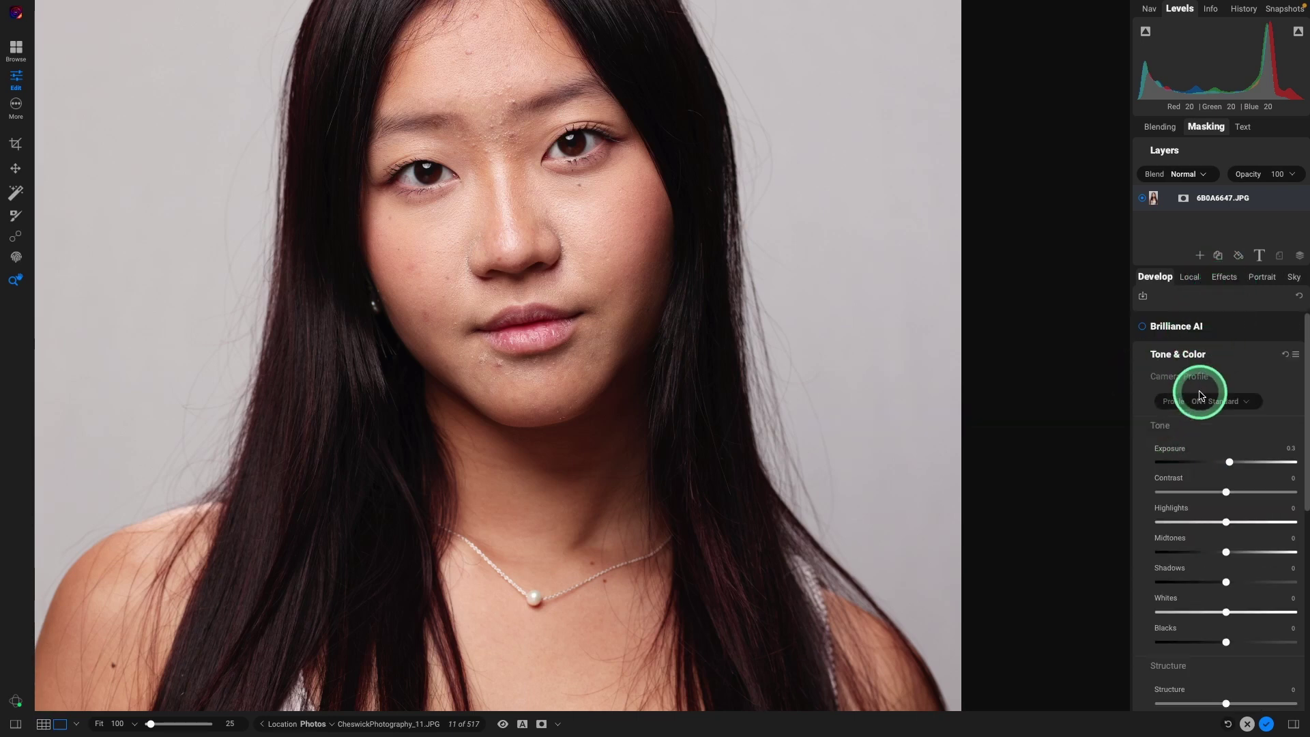
Step: Add a Gaussian Blur effect at amount 30 and invert its mask
{"action": "key", "text": "ctrl+3"}
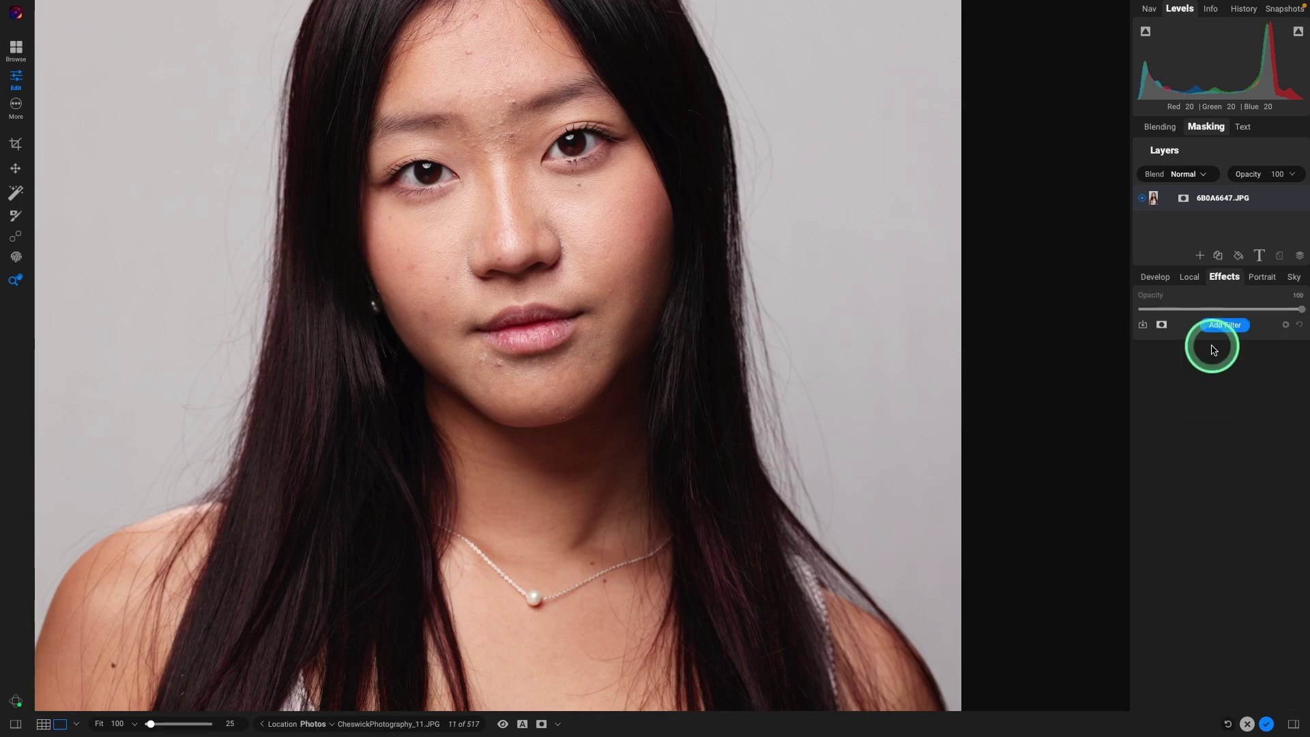
{"action": "left_click", "coordinate": [1215, 328]}
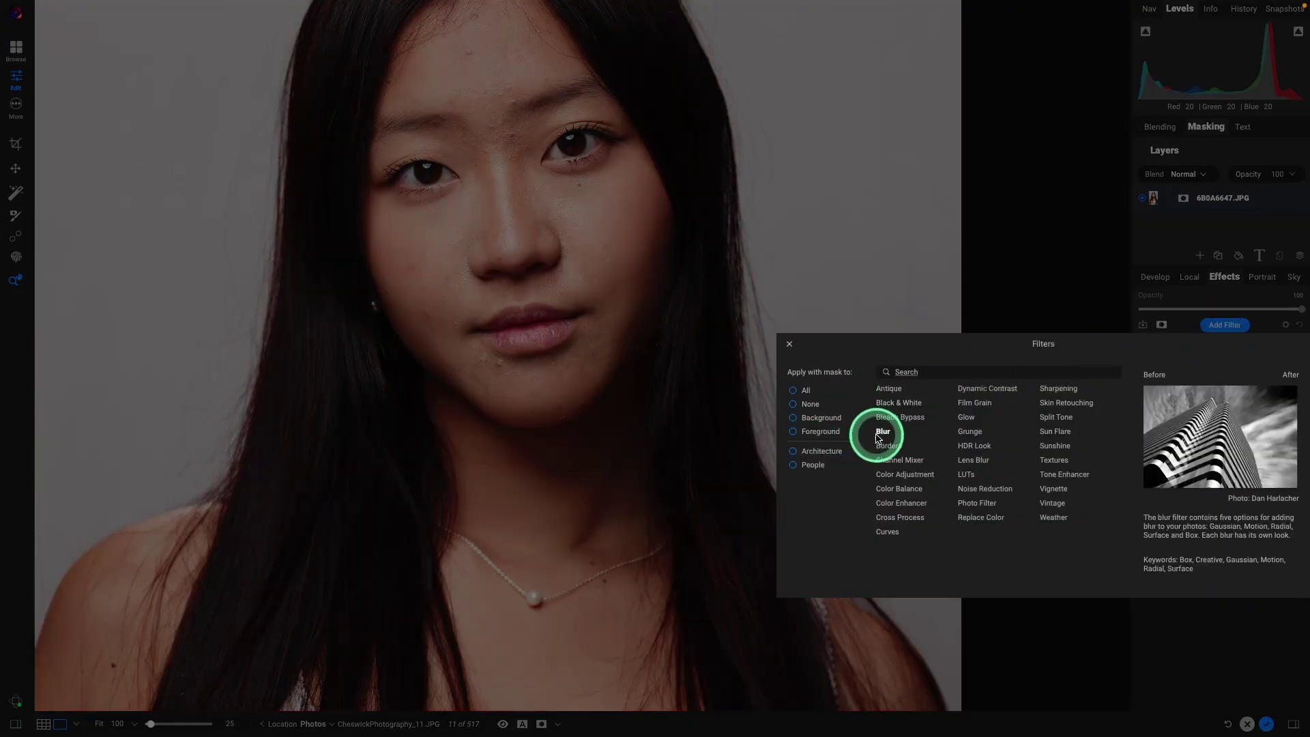
{"action": "left_click", "coordinate": [883, 433]}
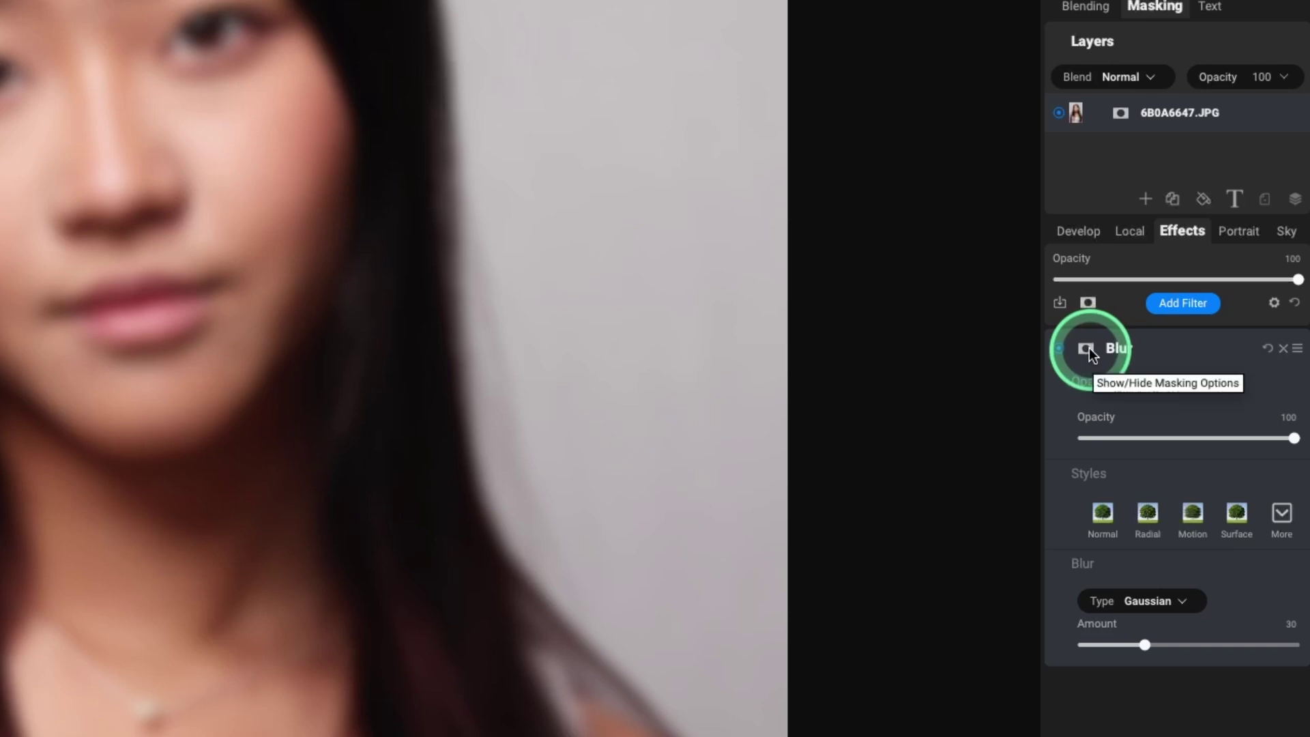
{"action": "left_click", "coordinate": [1086, 349]}
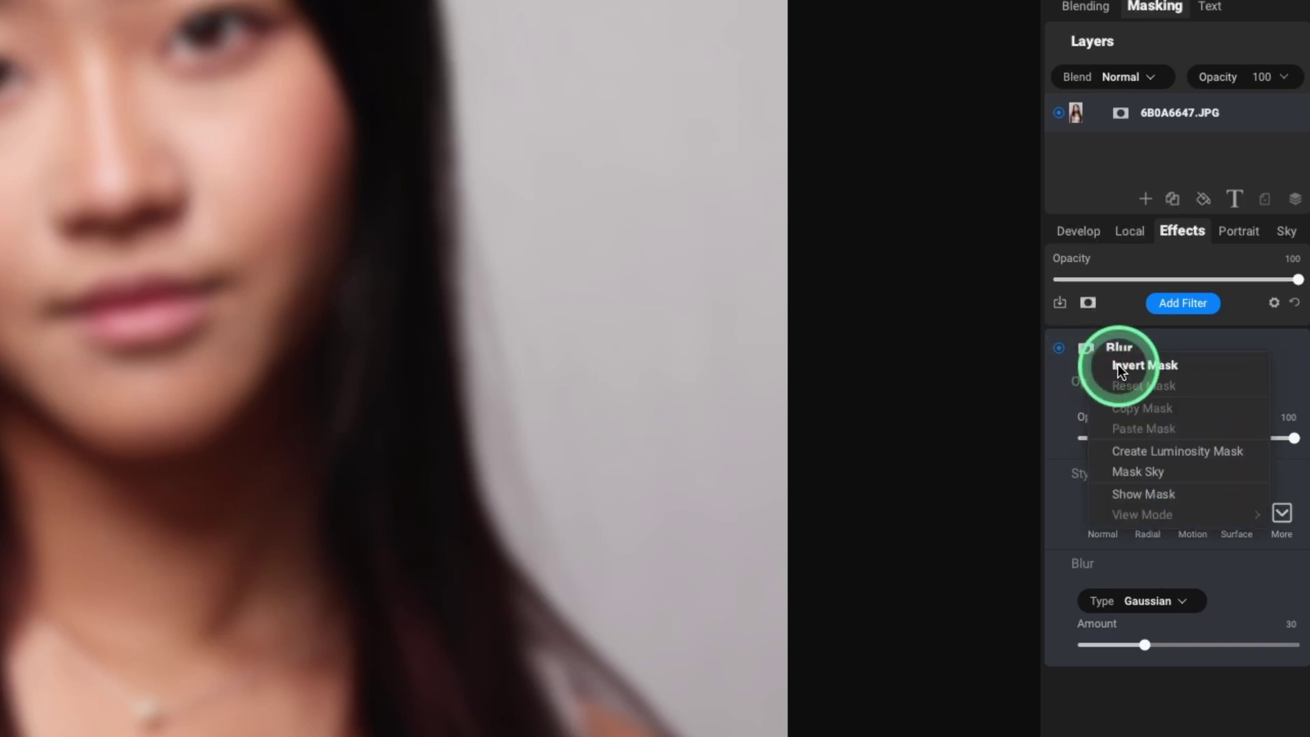
{"action": "left_click", "coordinate": [1118, 363]}
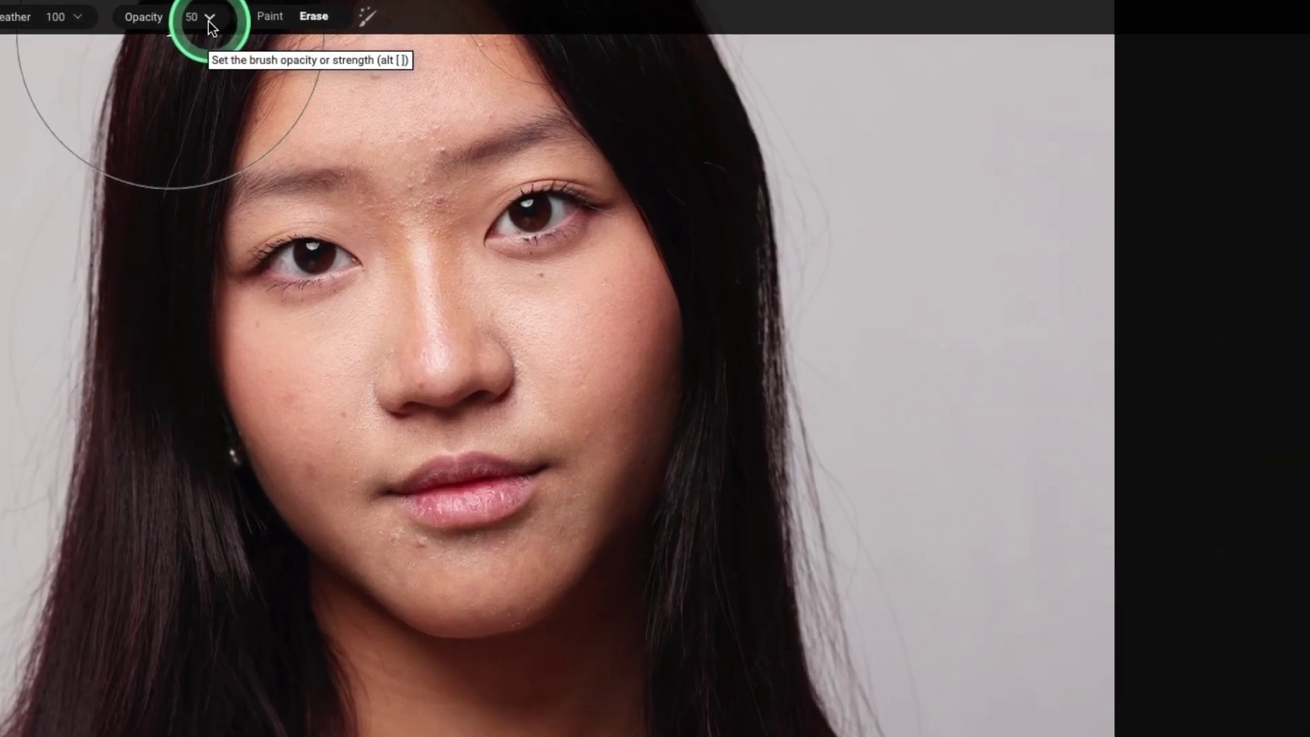
Step: Set the masking brush to paint at 100% opacity and shrink it two sizes
{"action": "key", "text": "alt+0"}
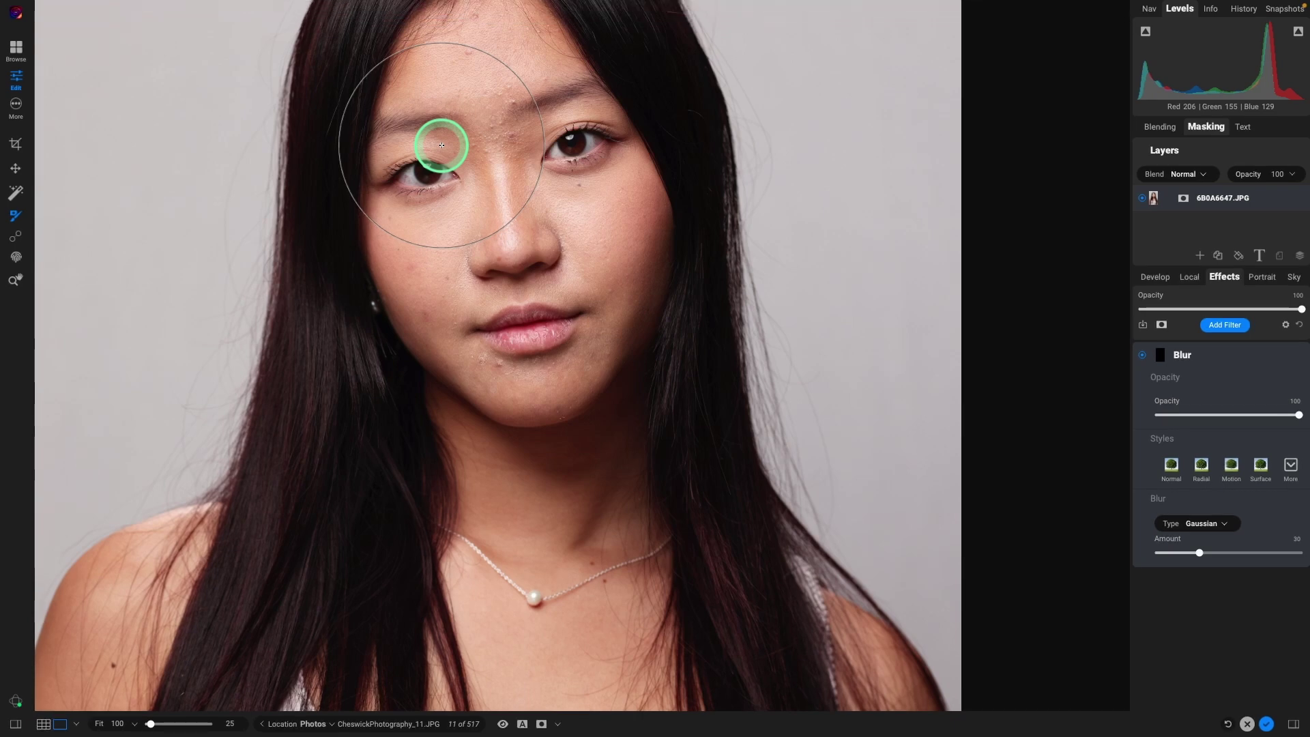
{"action": "key", "text": "shift+bracketleft"}
{"action": "key", "text": "shift+bracketleft"}
{"action": "key", "text": "shift+bracketleft"}
{"action": "key", "text": "shift+bracketleft"}
{"action": "key", "text": "shift+bracketleft"}
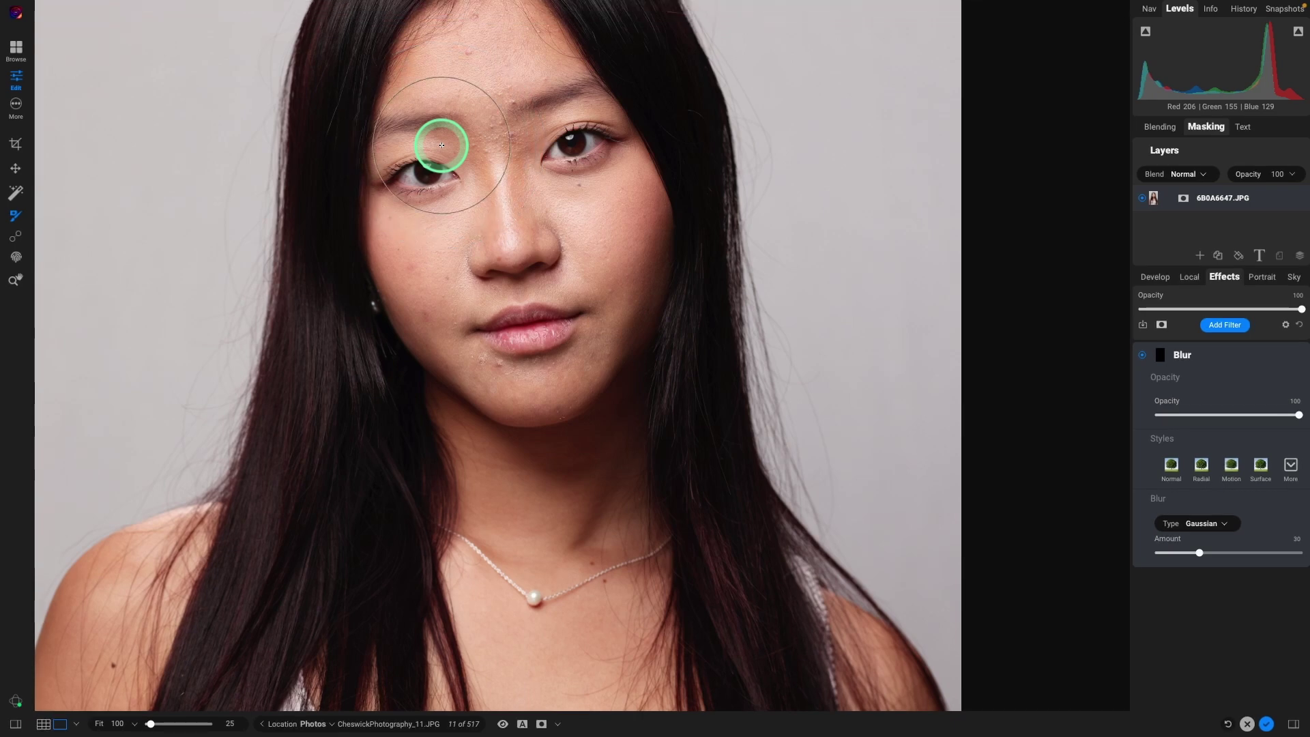
{"action": "key", "text": "shift+bracketleft"}
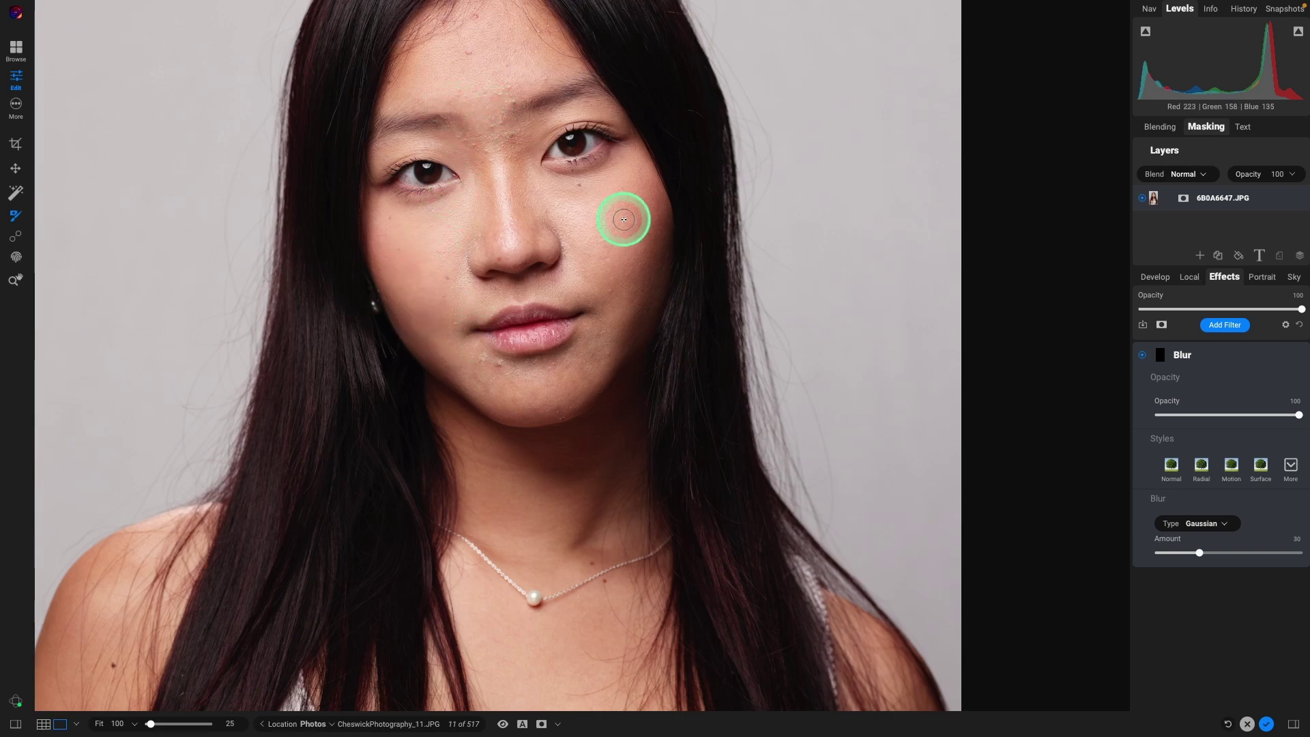
{"action": "mouse_move", "coordinate": [477, 12]}
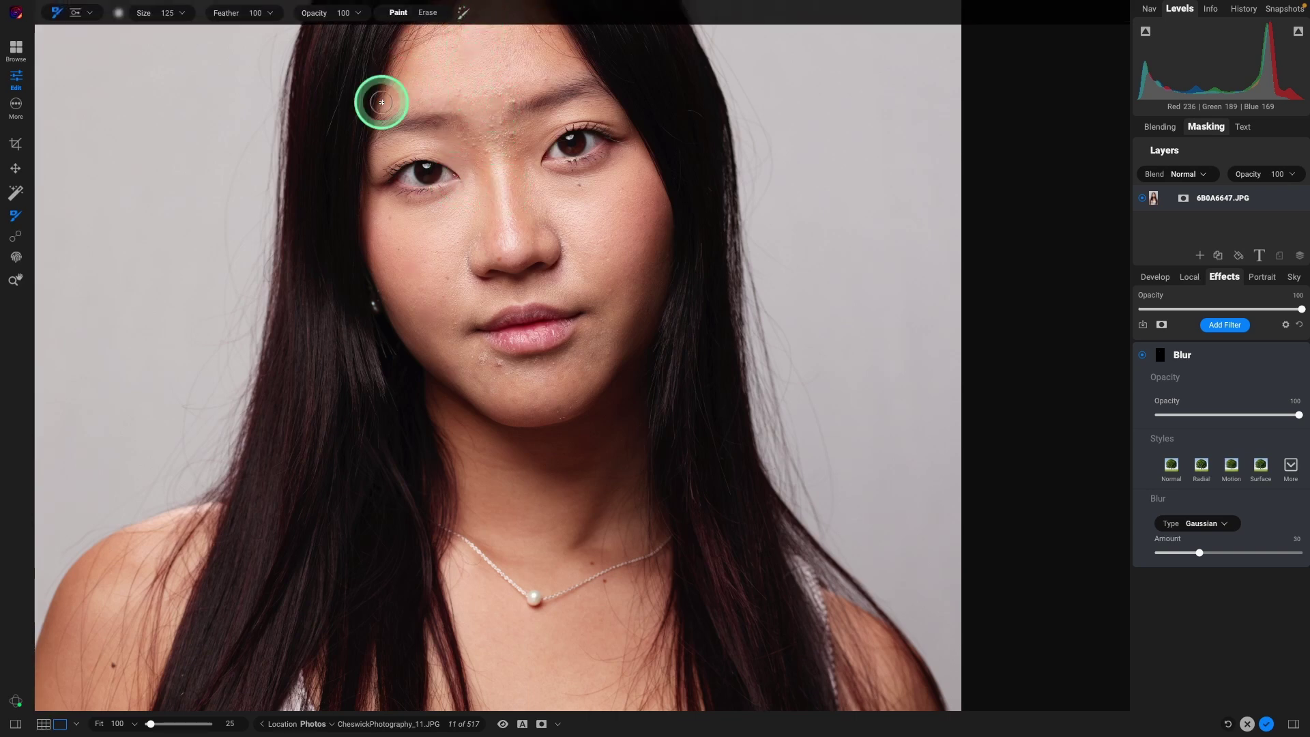
Step: Pan the view up, then paint blur between the eyebrows and across the cheek blemishes
{"action": "left_click", "coordinate": [15, 280]}
{"action": "left_click_drag", "start_coordinate": [466, 80], "coordinate": [494, 311]}
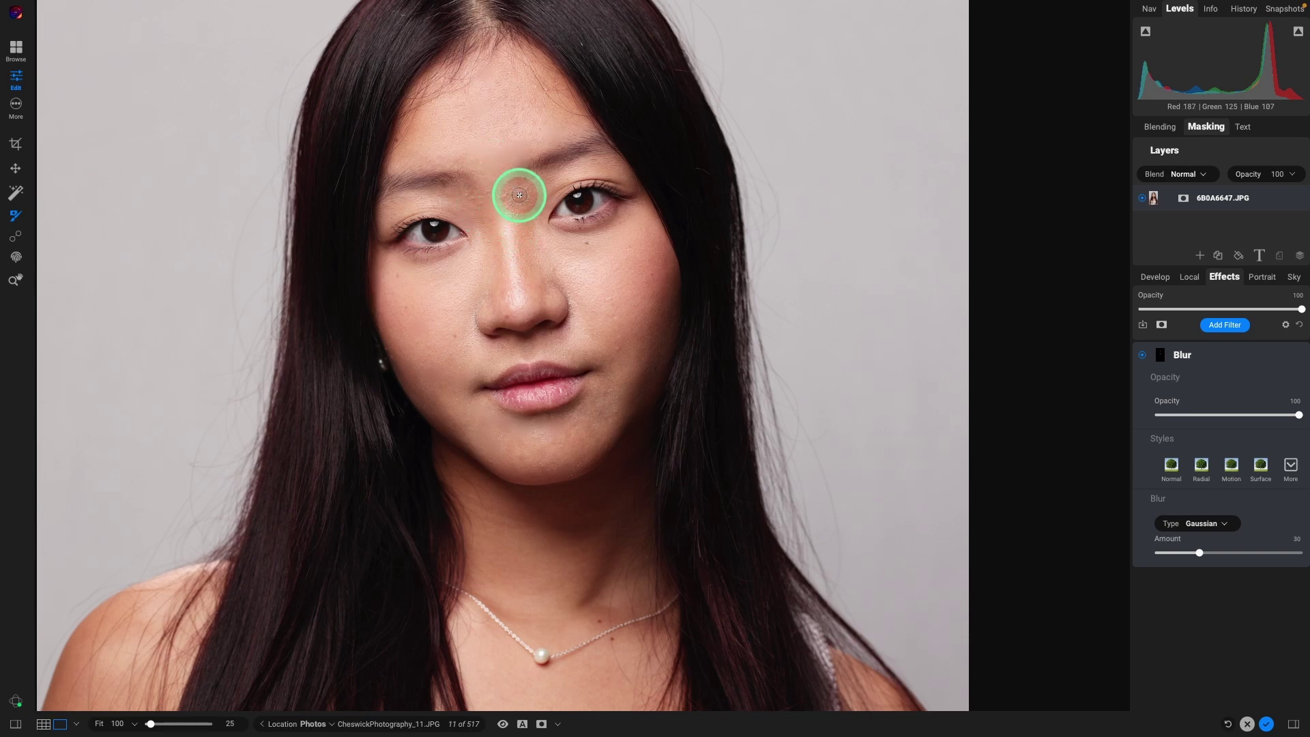
{"action": "mouse_move", "coordinate": [520, 196]}
{"action": "left_mouse_down"}
{"action": "mouse_move", "coordinate": [497, 210]}
{"action": "mouse_move", "coordinate": [524, 205]}
{"action": "mouse_move", "coordinate": [506, 200]}
{"action": "left_mouse_up"}
{"action": "mouse_move", "coordinate": [620, 356]}
{"action": "left_mouse_down"}
{"action": "mouse_move", "coordinate": [610, 397]}
{"action": "mouse_move", "coordinate": [624, 415]}
{"action": "mouse_move", "coordinate": [584, 451]}
{"action": "mouse_move", "coordinate": [606, 434]}
{"action": "mouse_move", "coordinate": [597, 413]}
{"action": "mouse_move", "coordinate": [631, 487]}
{"action": "mouse_move", "coordinate": [581, 456]}
{"action": "mouse_move", "coordinate": [566, 417]}
{"action": "mouse_move", "coordinate": [575, 463]}
{"action": "mouse_move", "coordinate": [677, 455]}
{"action": "mouse_move", "coordinate": [612, 417]}
{"action": "mouse_move", "coordinate": [657, 452]}
{"action": "mouse_move", "coordinate": [610, 446]}
{"action": "mouse_move", "coordinate": [588, 429]}
{"action": "mouse_move", "coordinate": [725, 437]}
{"action": "mouse_move", "coordinate": [716, 414]}
{"action": "mouse_move", "coordinate": [589, 416]}
{"action": "mouse_move", "coordinate": [663, 431]}
{"action": "mouse_move", "coordinate": [603, 391]}
{"action": "mouse_move", "coordinate": [491, 378]}
{"action": "mouse_move", "coordinate": [389, 301]}
{"action": "left_mouse_up"}
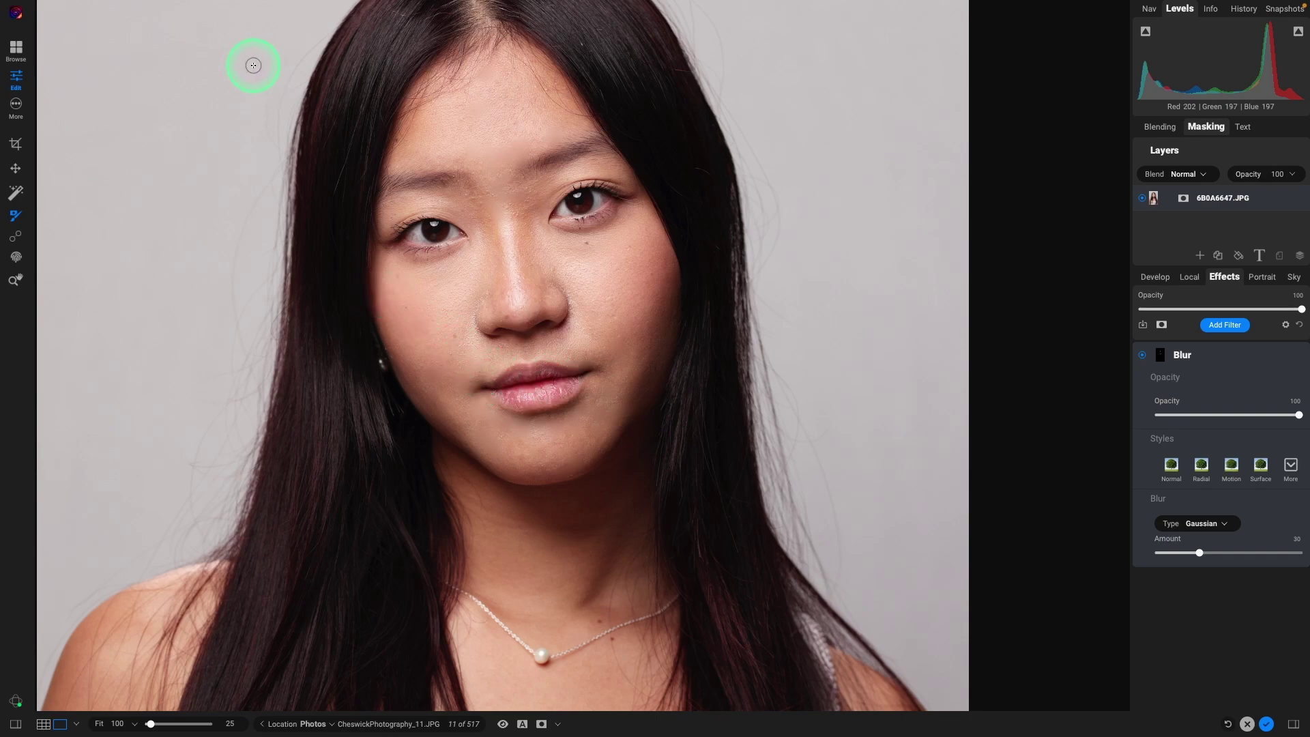
Step: Set the masking brush to 50% opacity and enlarge it
{"action": "key", "text": "alt+5"}
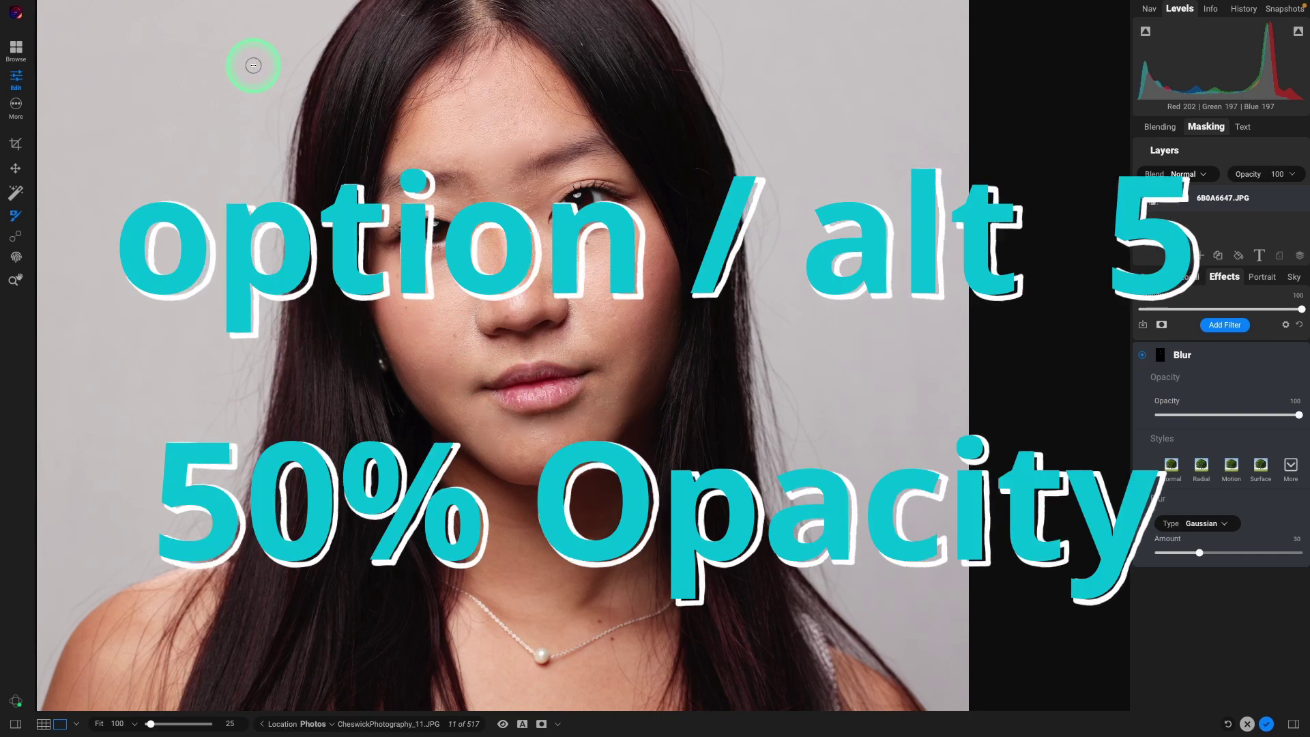
{"action": "mouse_move", "coordinate": [249, 14]}
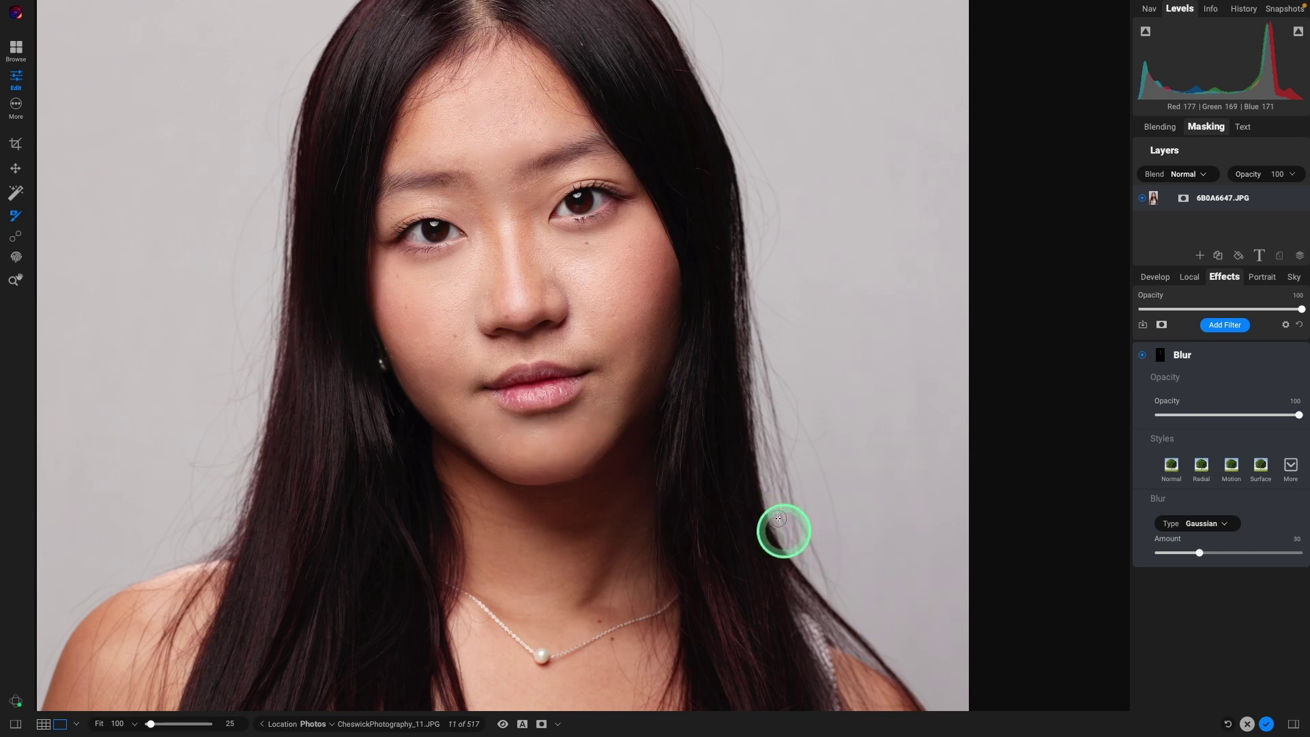
{"action": "key", "text": "bracketright"}
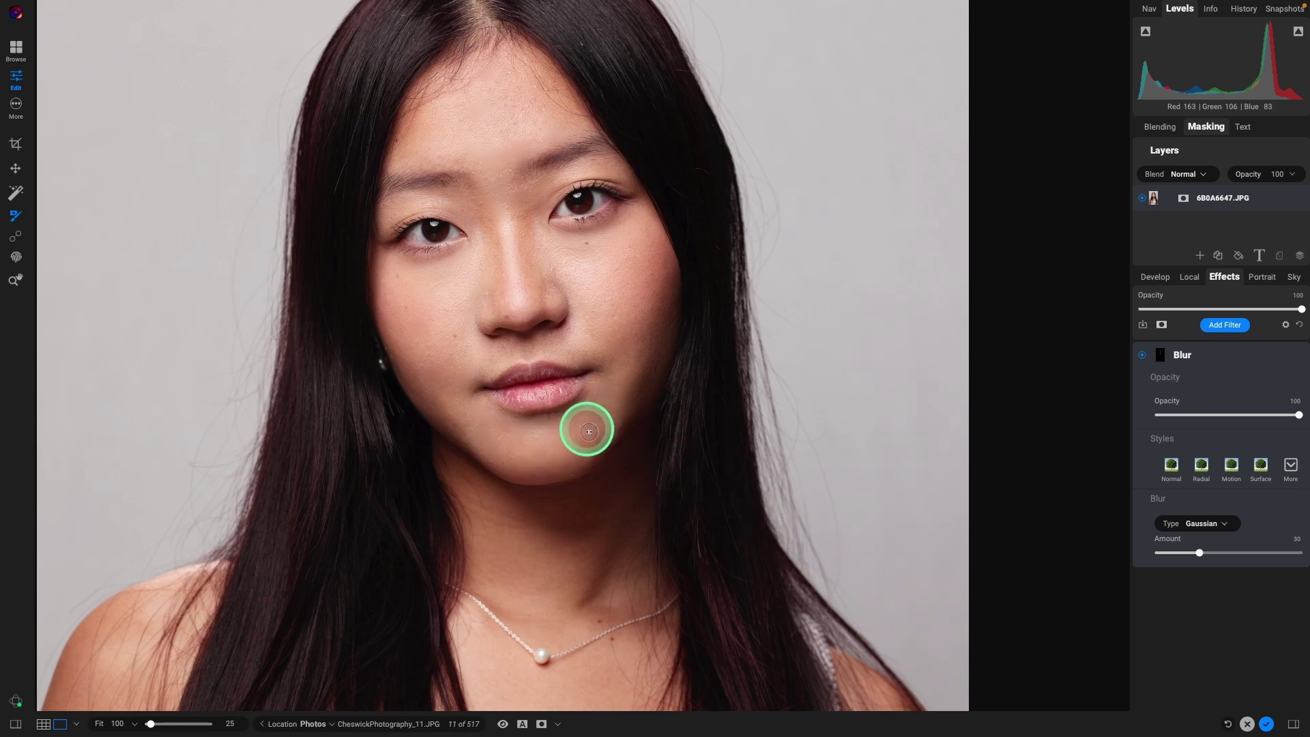
Step: Show the painted Blur mask as an overlay, then hide it again
{"action": "left_click", "coordinate": [1163, 360]}
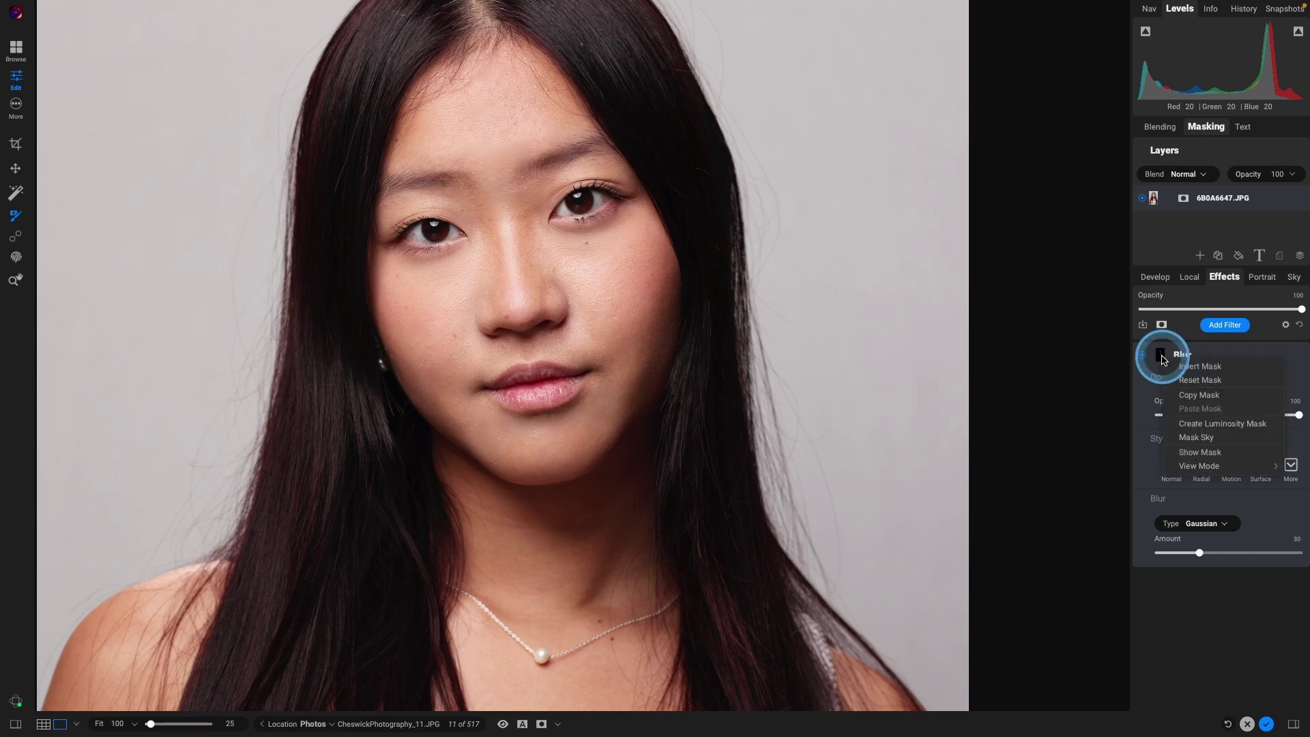
{"action": "left_click", "coordinate": [1191, 455]}
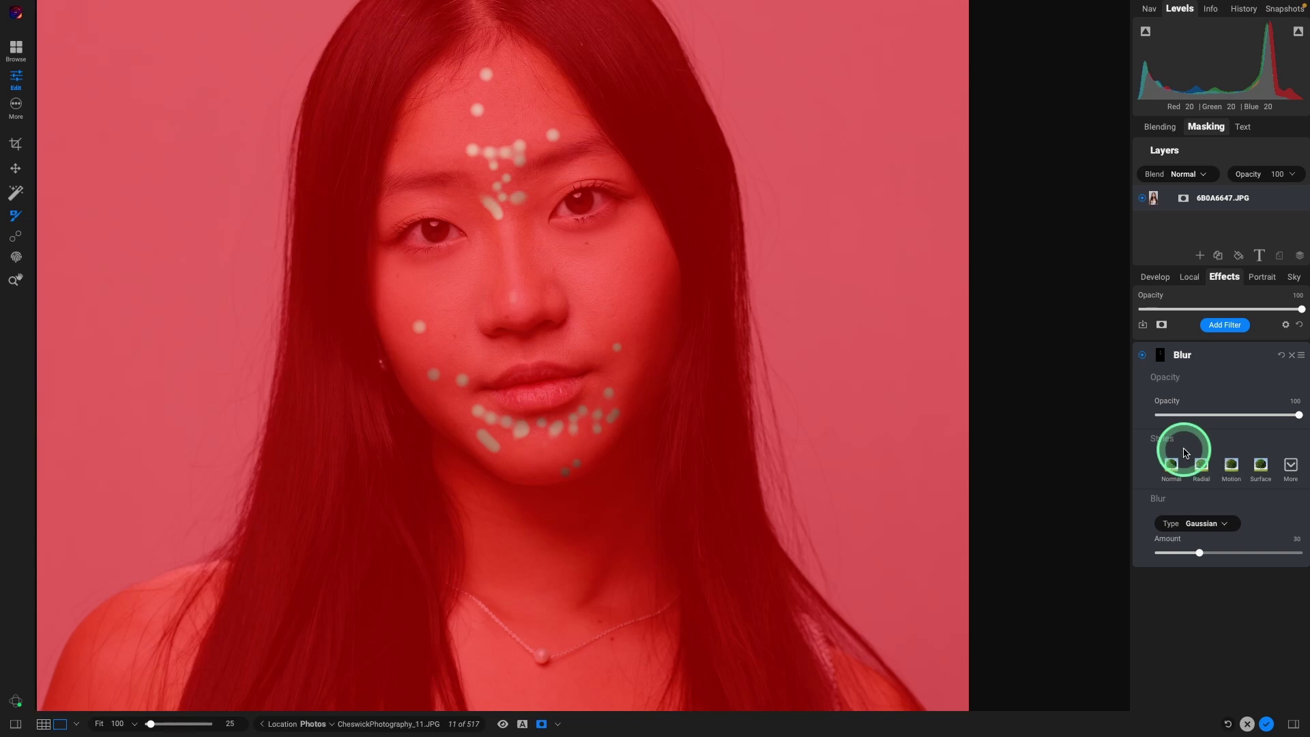
{"action": "left_click", "coordinate": [1166, 360]}
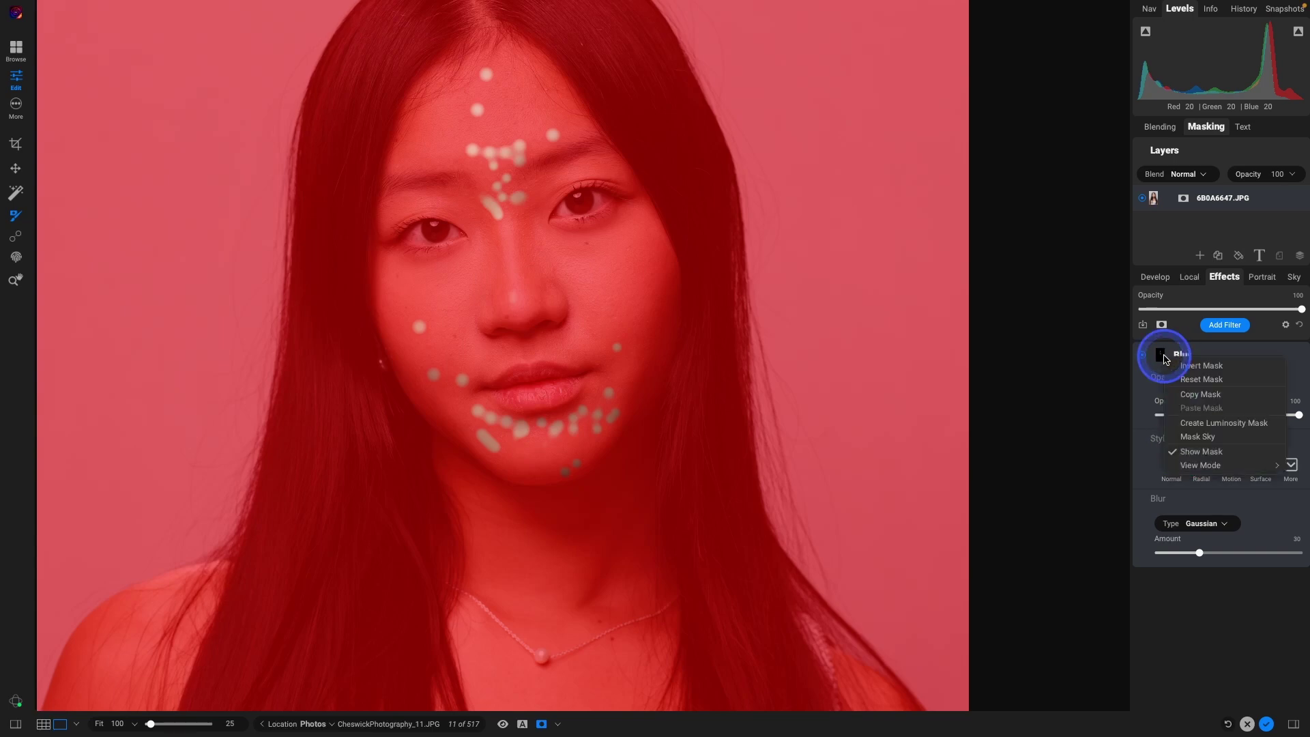
{"action": "left_click", "coordinate": [1194, 452]}
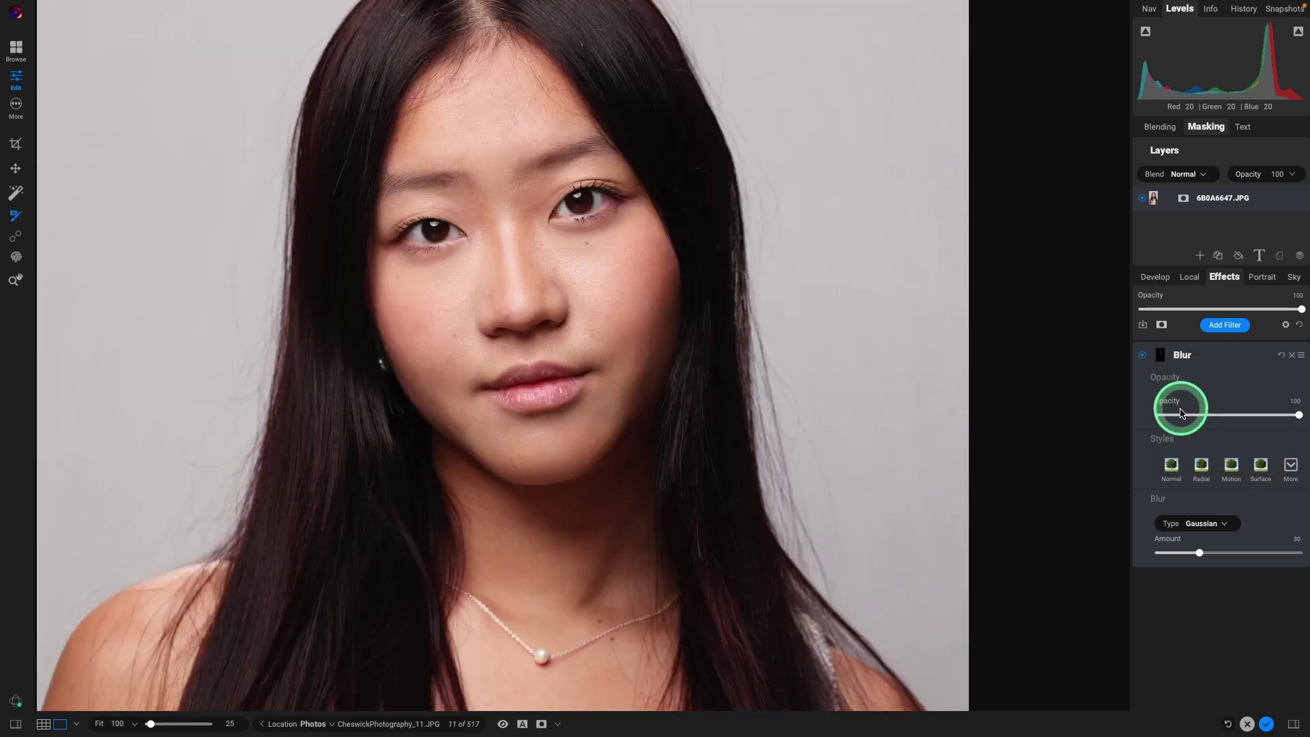
Step: Copy the Blur mask and zoom back out to 25% to see the whole portrait
{"action": "left_click", "coordinate": [1162, 359]}
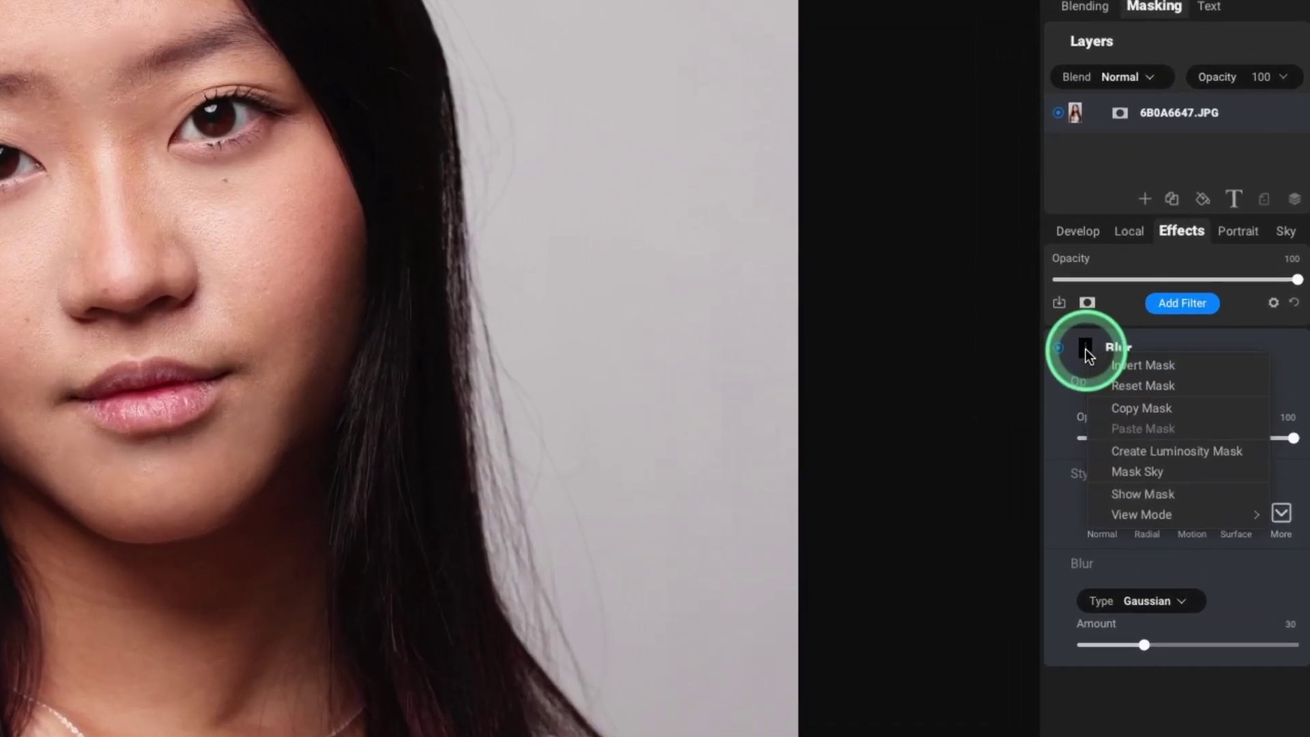
{"action": "left_click", "coordinate": [1106, 408]}
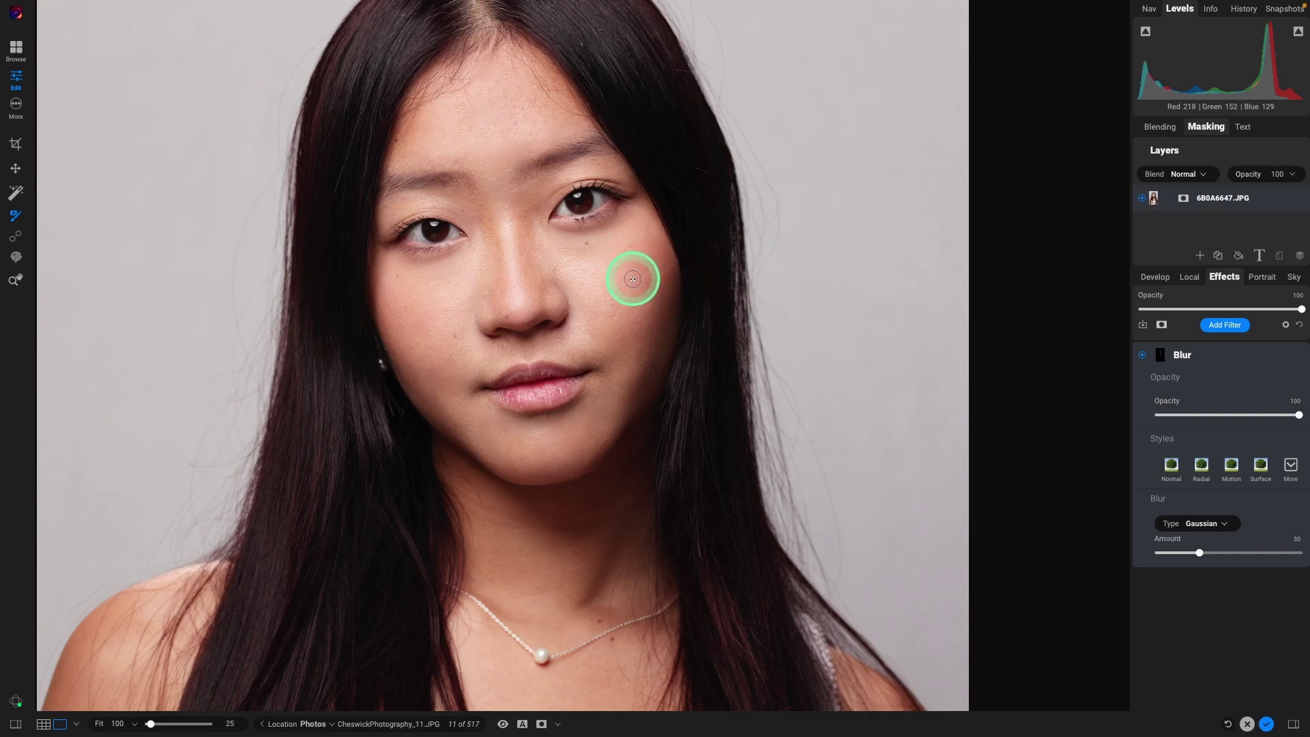
{"action": "key", "text": "ctrl+equal"}
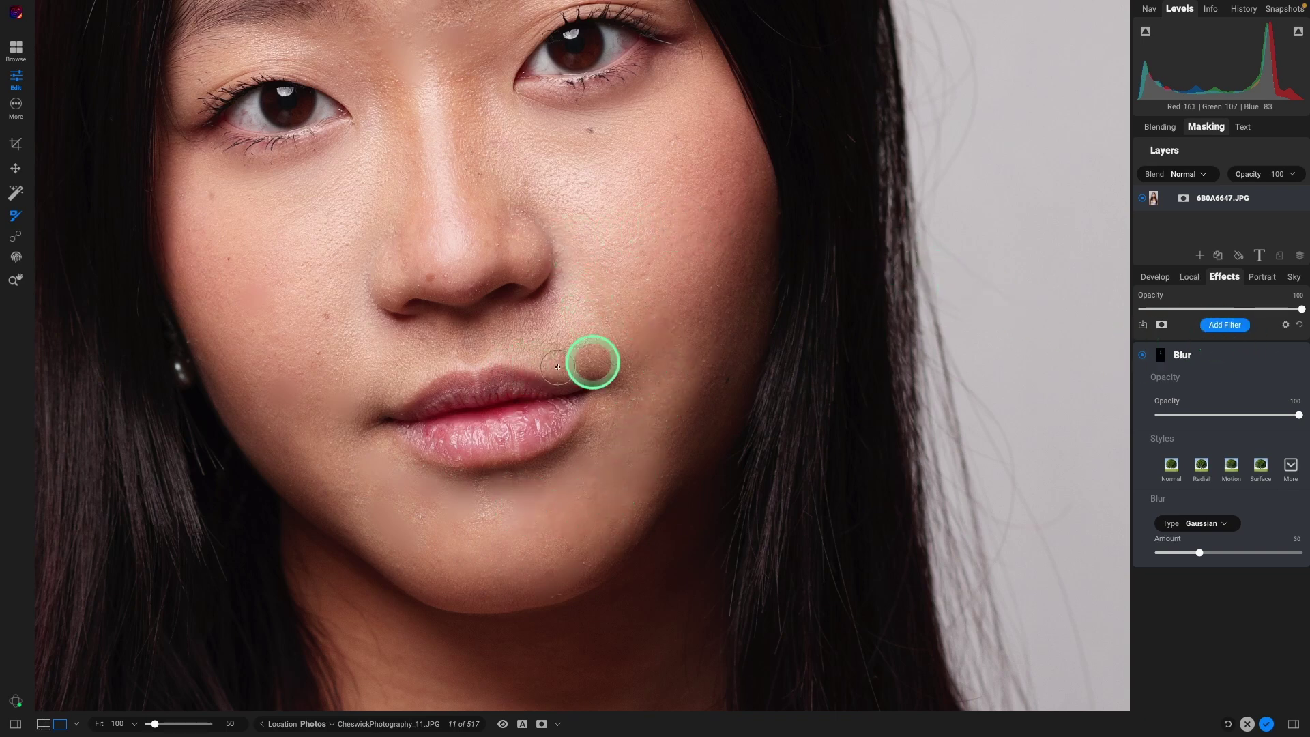
{"action": "key", "text": "ctrl+minus"}
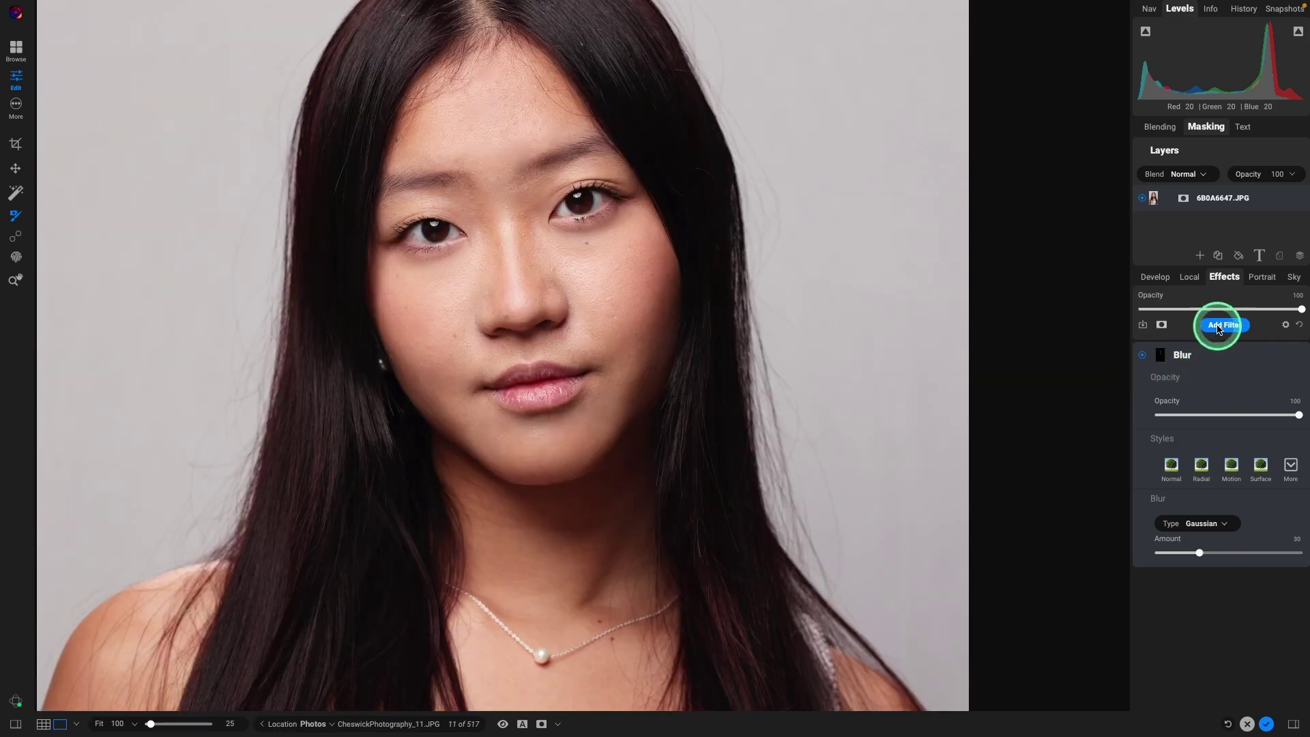
Step: Add a Film Grain filter using Kodak® T-Max 3200, at Amount 70 and Size 100
{"action": "left_click", "coordinate": [1219, 326]}
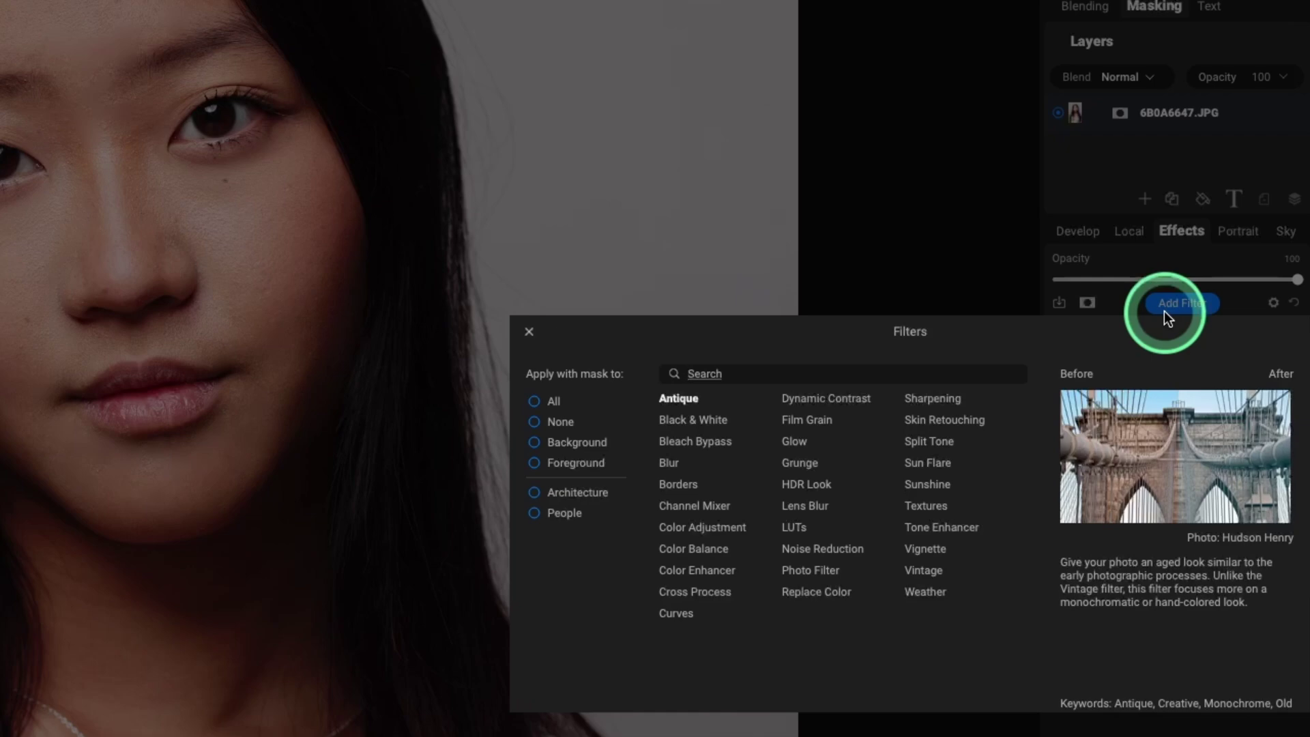
{"action": "left_click", "coordinate": [827, 420]}
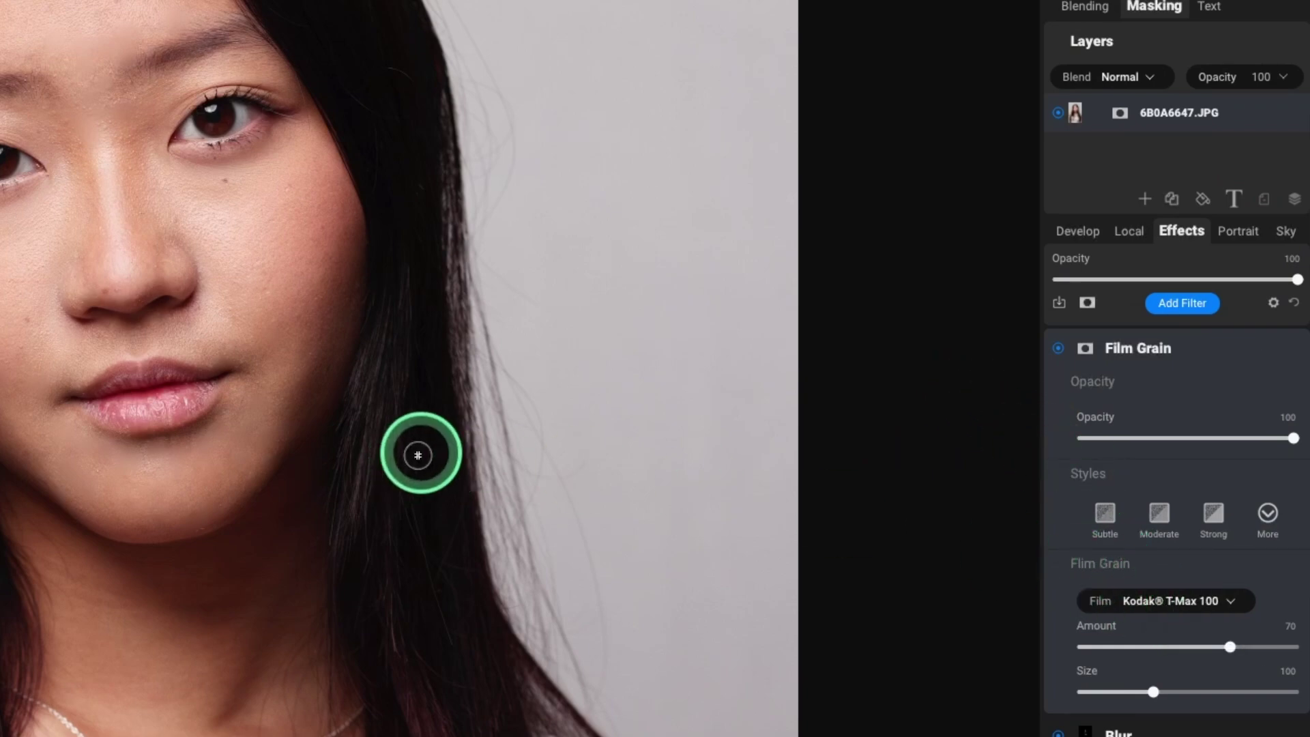
{"action": "left_click", "coordinate": [1225, 600]}
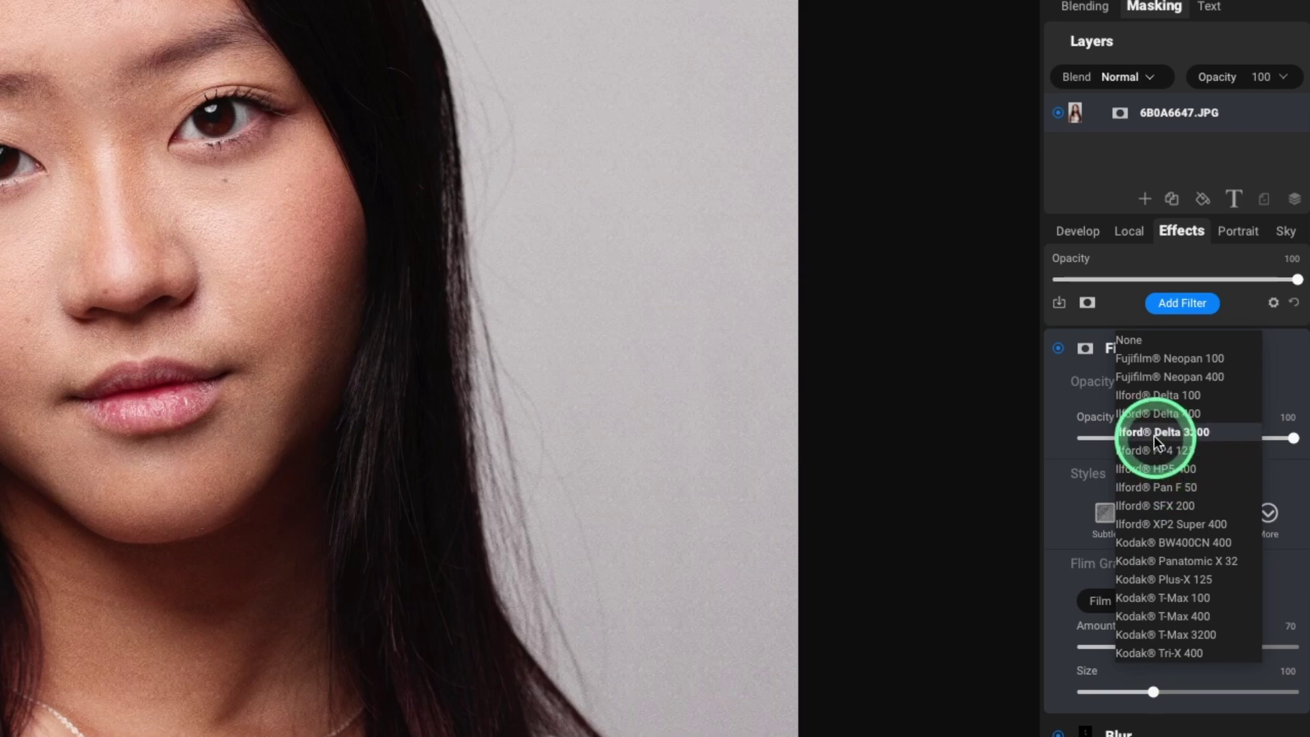
{"action": "left_click", "coordinate": [1190, 633]}
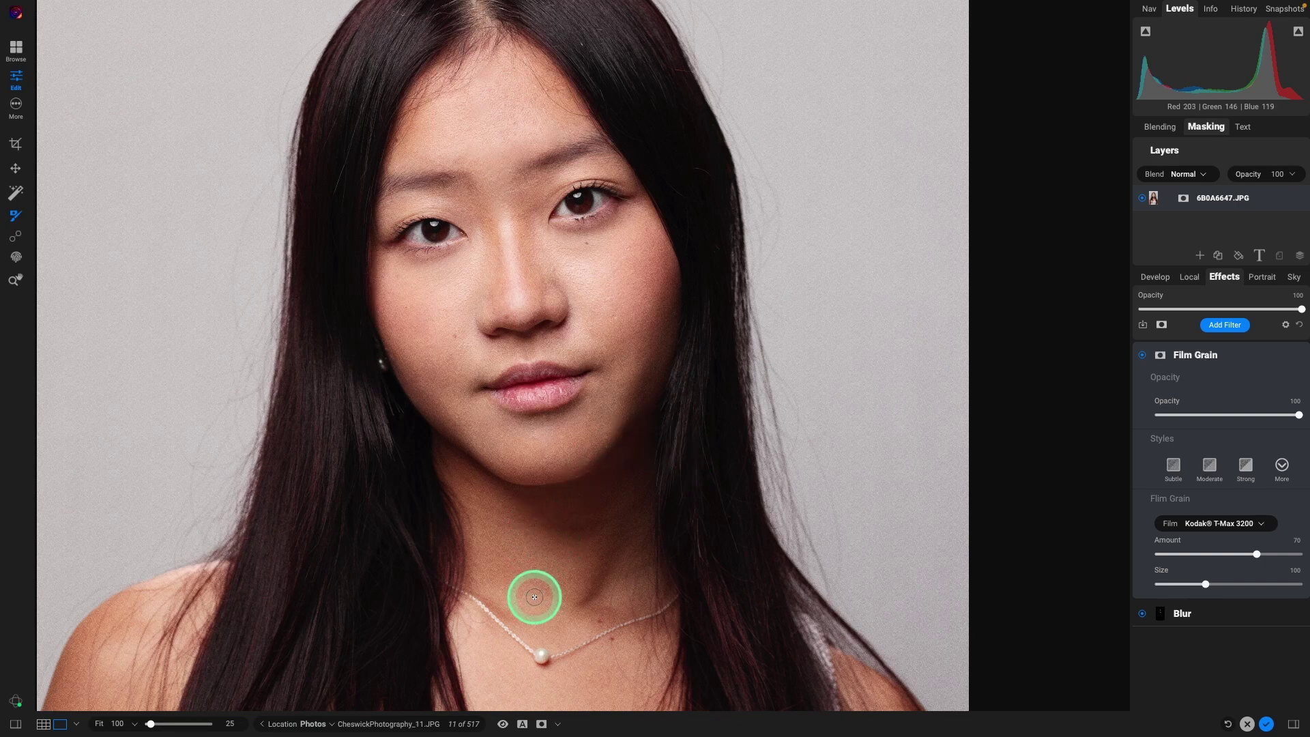
Step: Toggle Film Grain off and on to compare, then paste the copied Blur mask into it
{"action": "left_click", "coordinate": [1139, 356]}
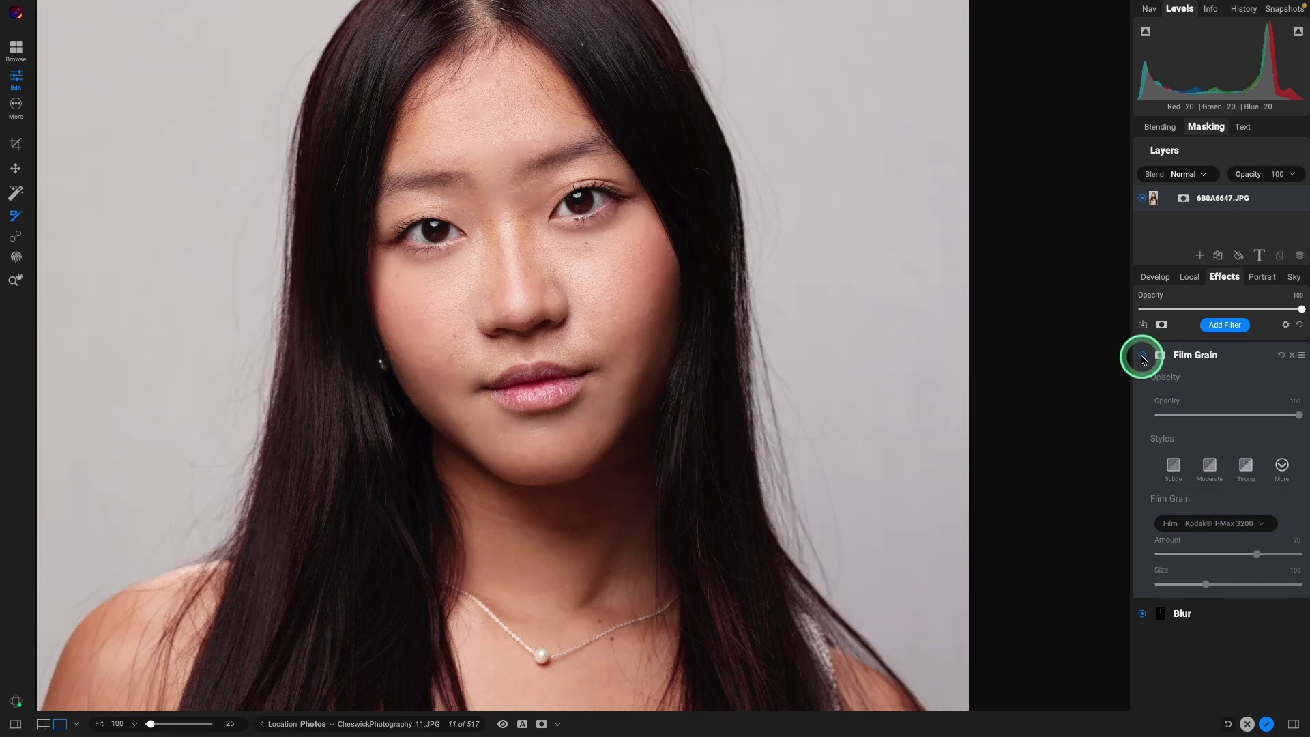
{"action": "left_click", "coordinate": [1140, 356]}
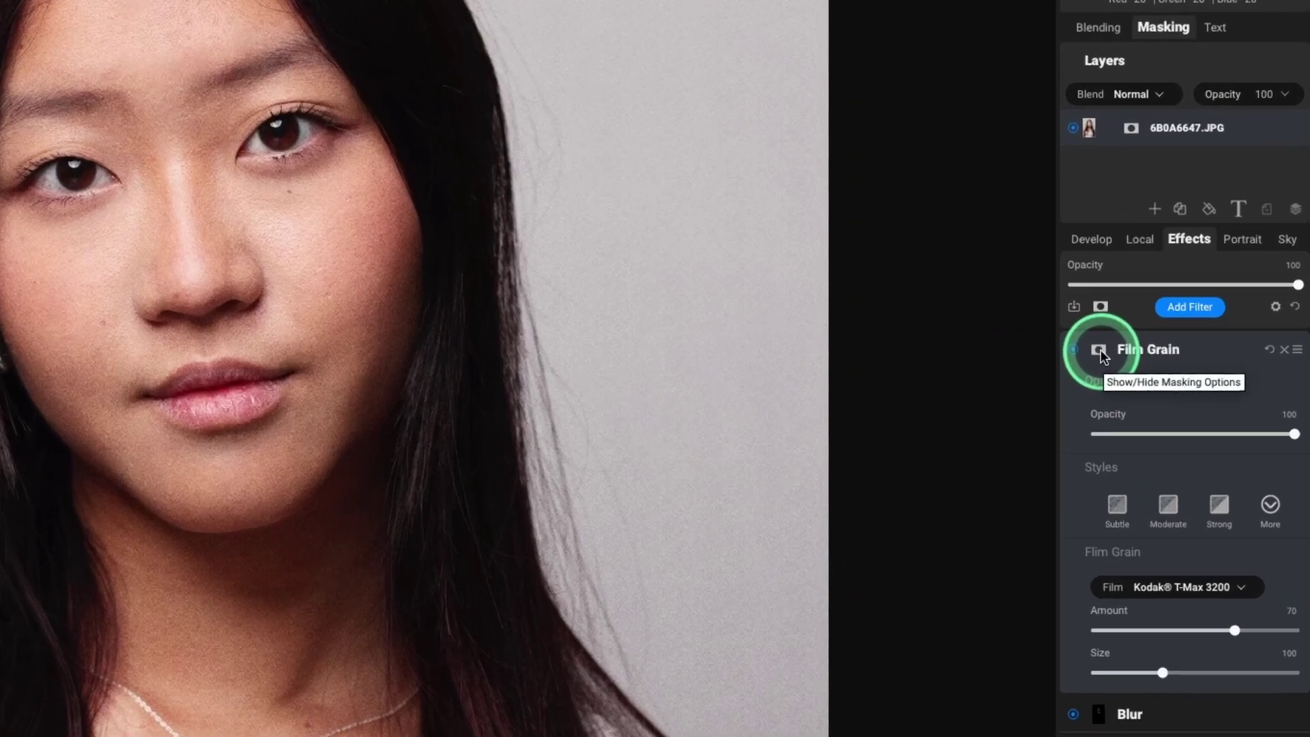
{"action": "left_click", "coordinate": [1161, 356]}
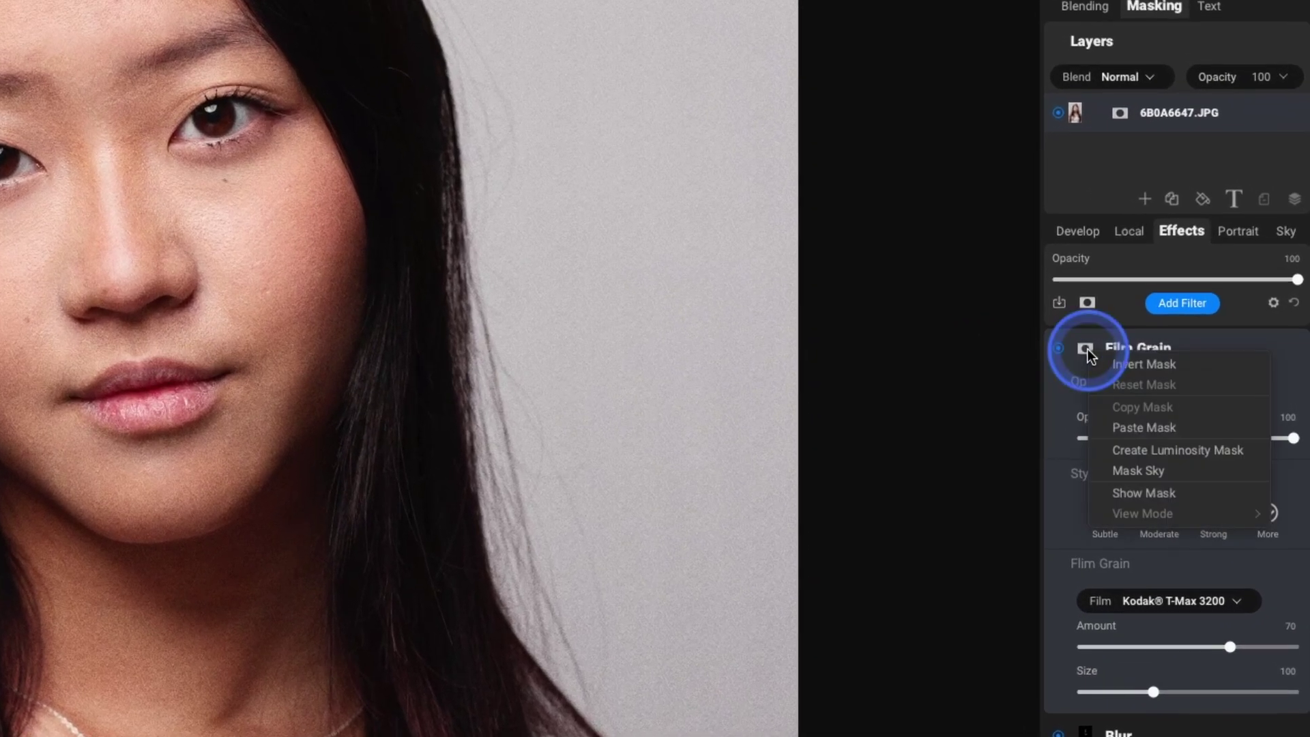
{"action": "left_click", "coordinate": [1128, 427]}
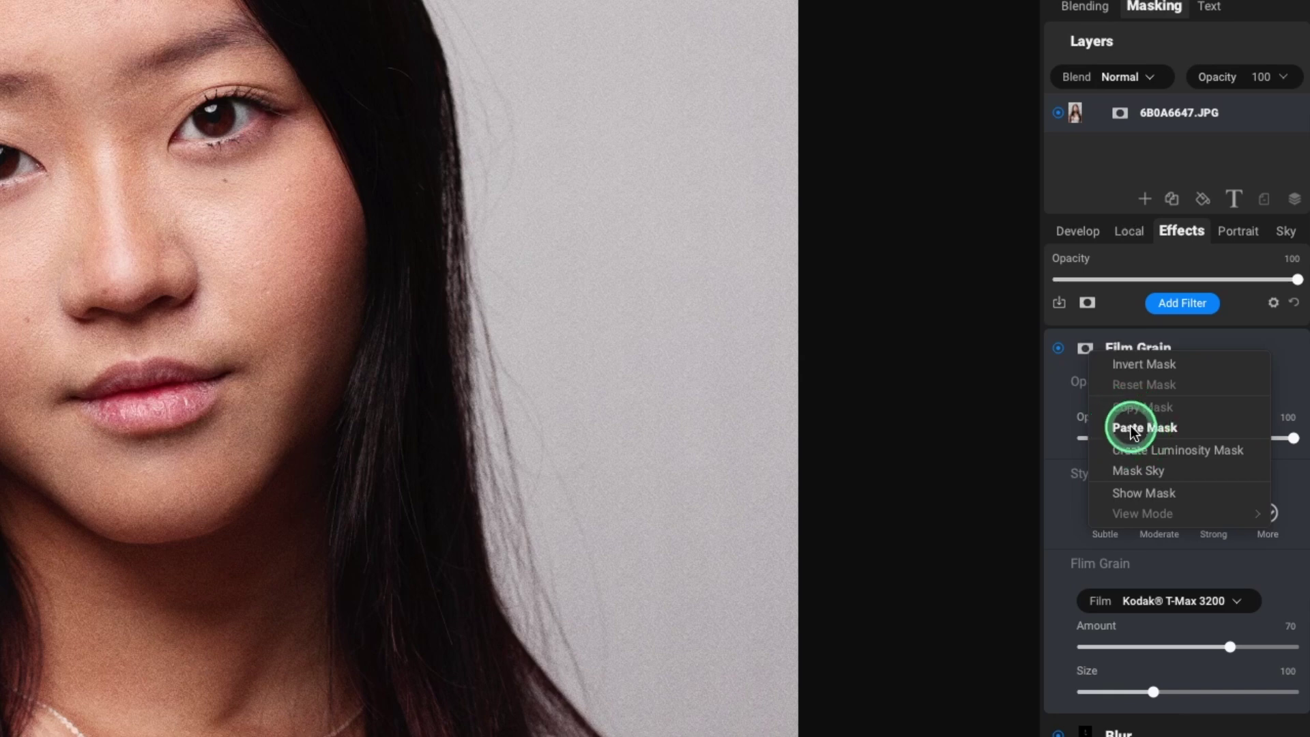
{"action": "left_click", "coordinate": [1133, 430]}
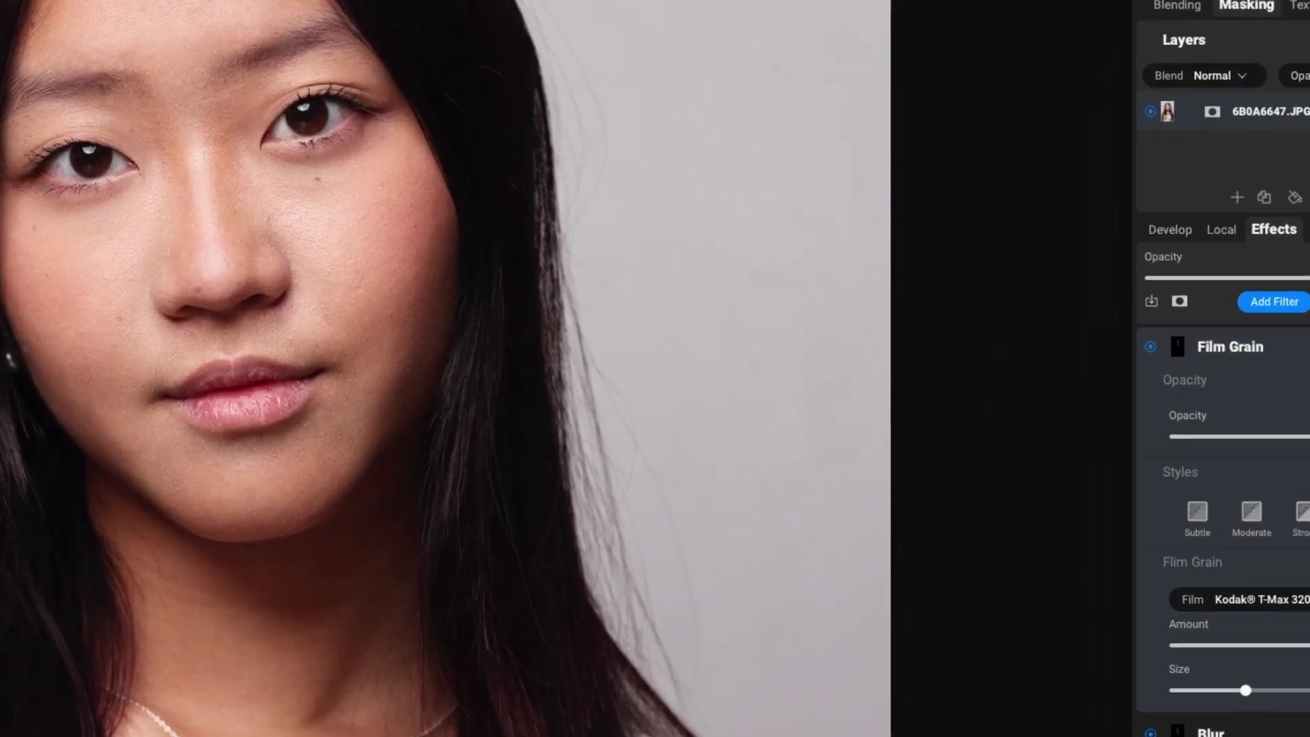
Step: Compare with the Effects opacity slider, then lower Film Grain Size to 82 and Opacity to 74
{"action": "left_click", "coordinate": [1148, 277]}
{"action": "left_click_drag", "start_coordinate": [1106, 277], "coordinate": [1306, 270]}
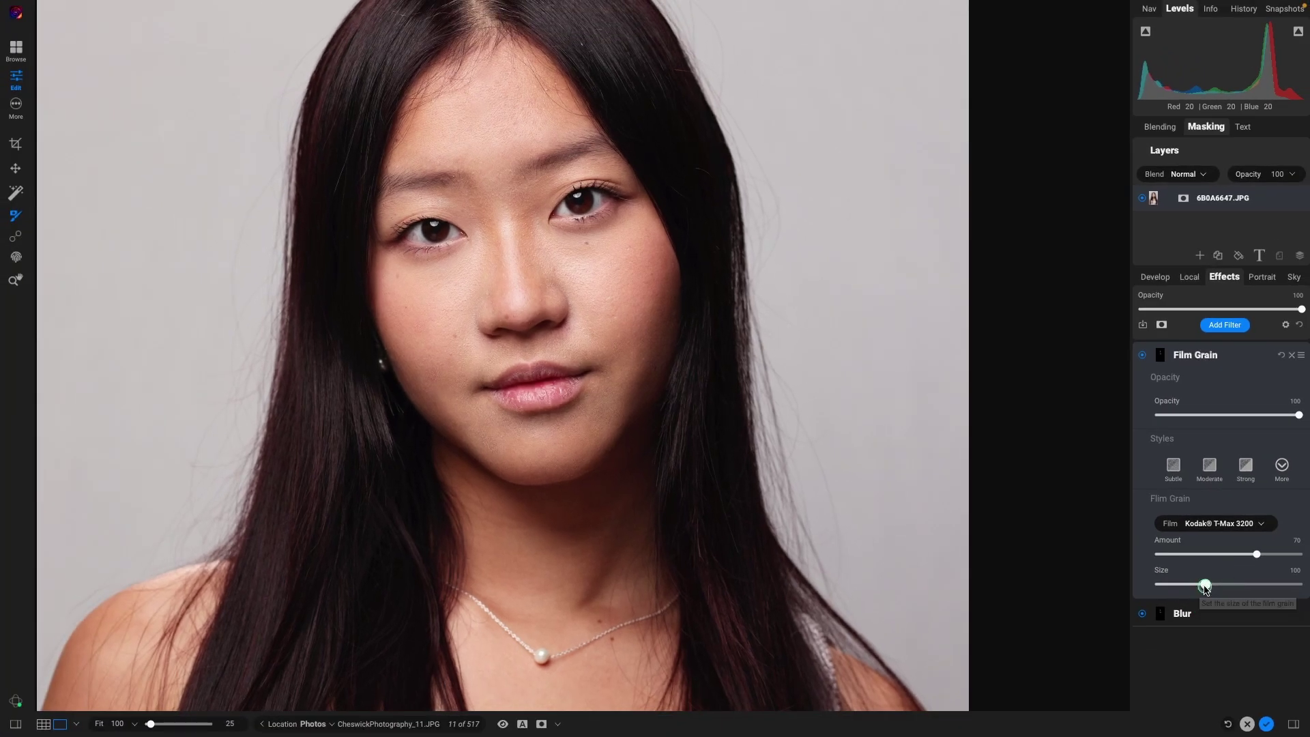
{"action": "mouse_move", "coordinate": [1205, 585]}
{"action": "left_mouse_down"}
{"action": "mouse_move", "coordinate": [1235, 588]}
{"action": "mouse_move", "coordinate": [1189, 585]}
{"action": "left_mouse_up"}
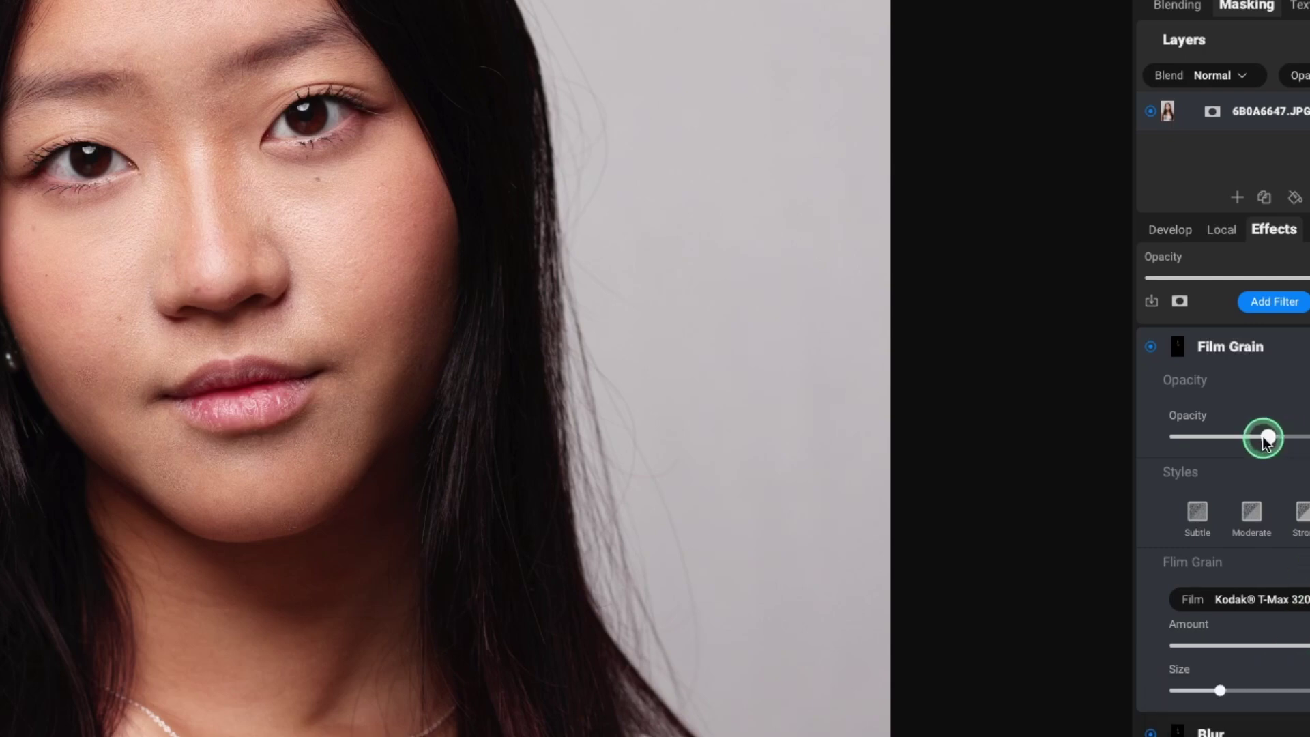
{"action": "left_click_drag", "start_coordinate": [1258, 439], "coordinate": [1309, 437]}
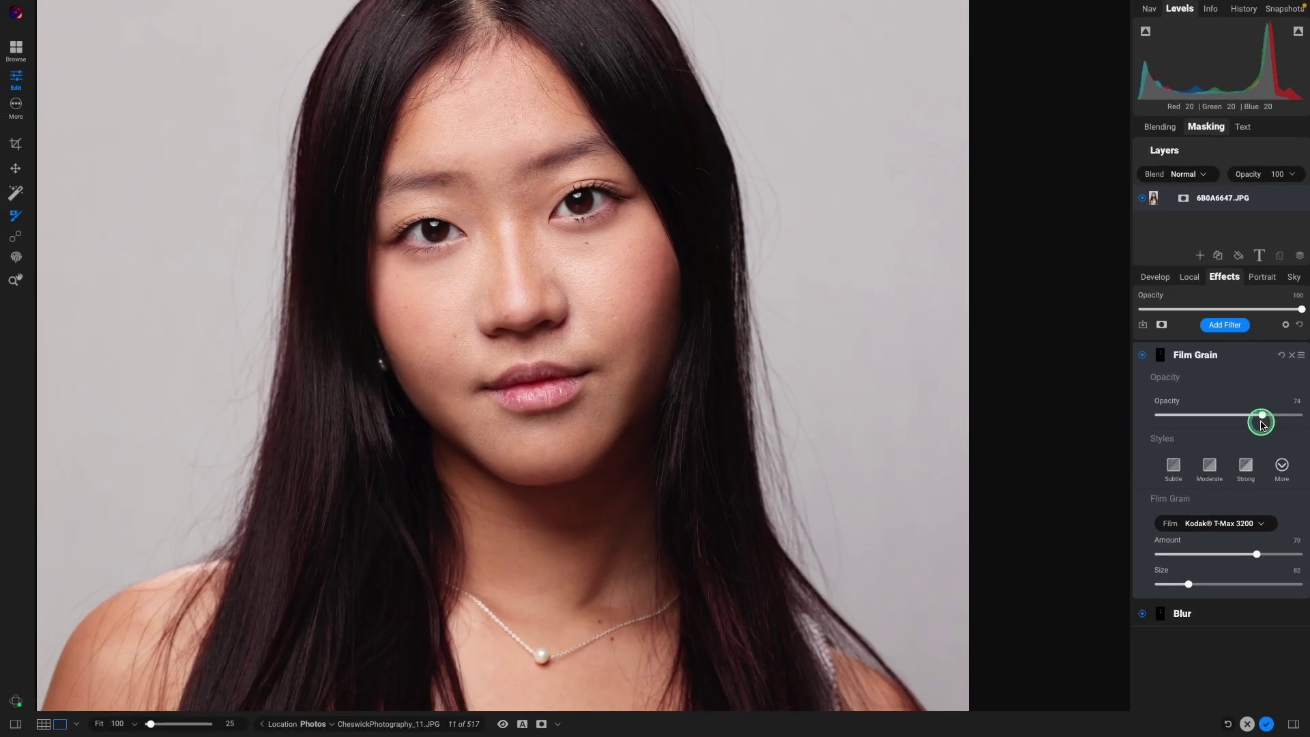
Step: Switch the Film Grain style to Moderate
{"action": "left_click", "coordinate": [1211, 471]}
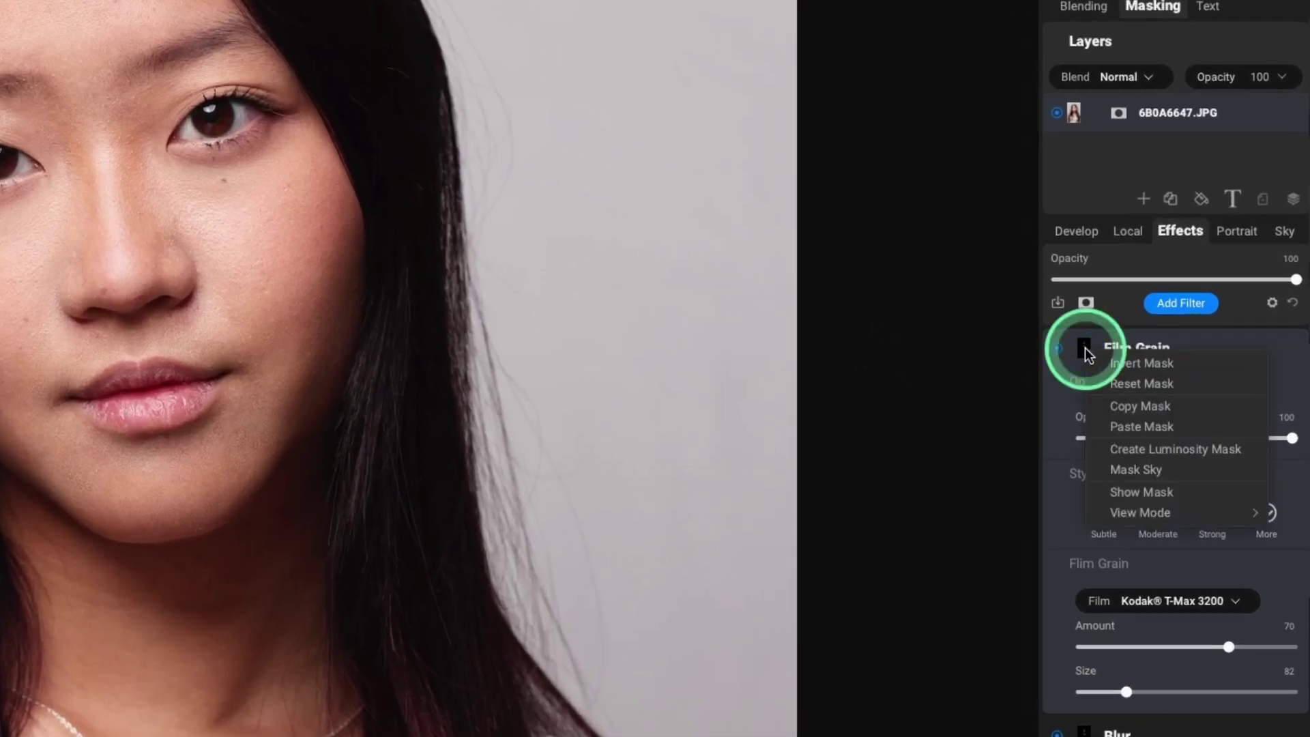
Step: Reset the Film Grain mask, then invert it to solid black
{"action": "left_click", "coordinate": [1126, 384]}
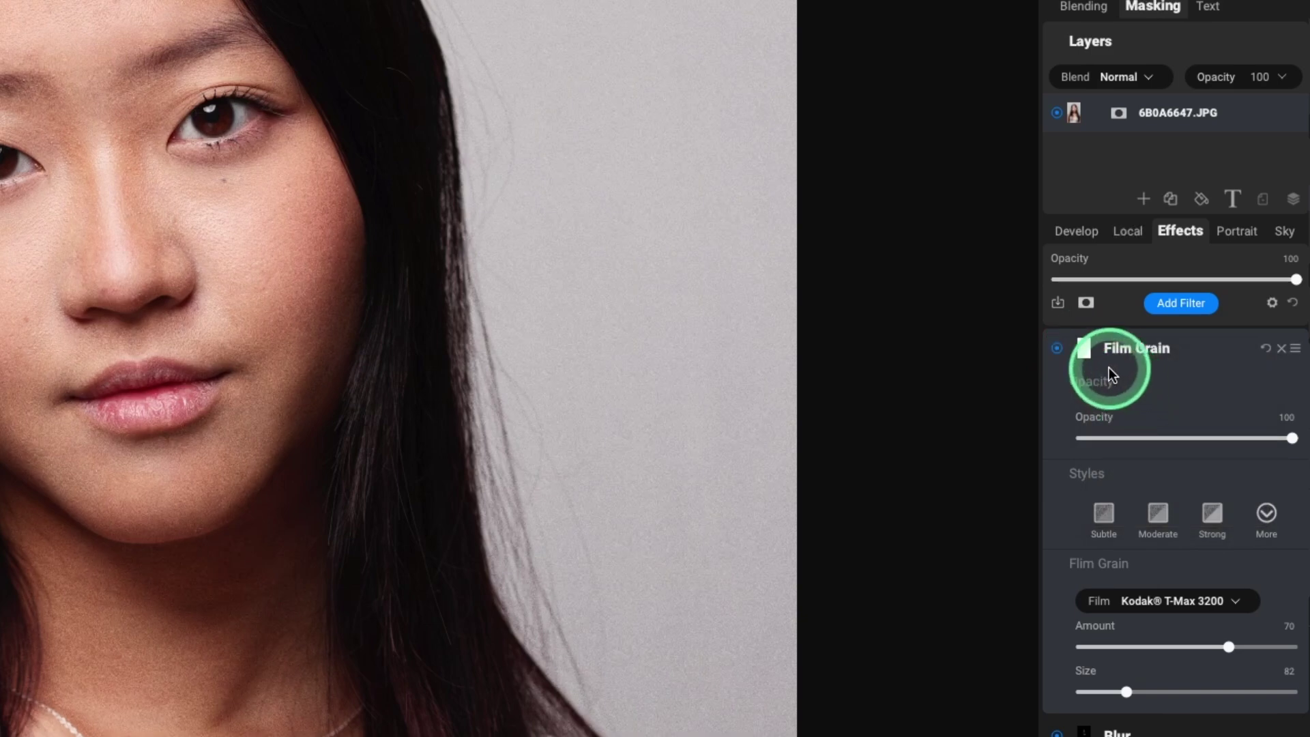
{"action": "left_click", "coordinate": [1085, 351]}
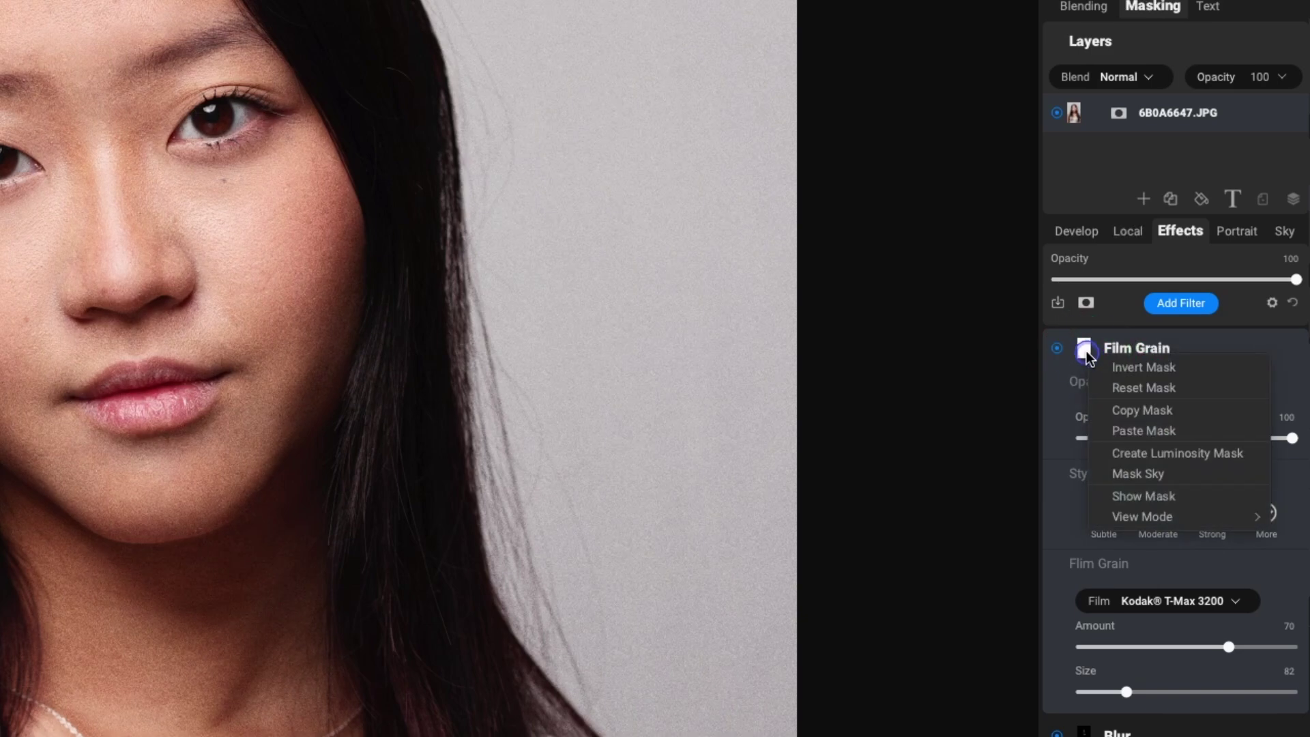
{"action": "left_click", "coordinate": [1122, 370]}
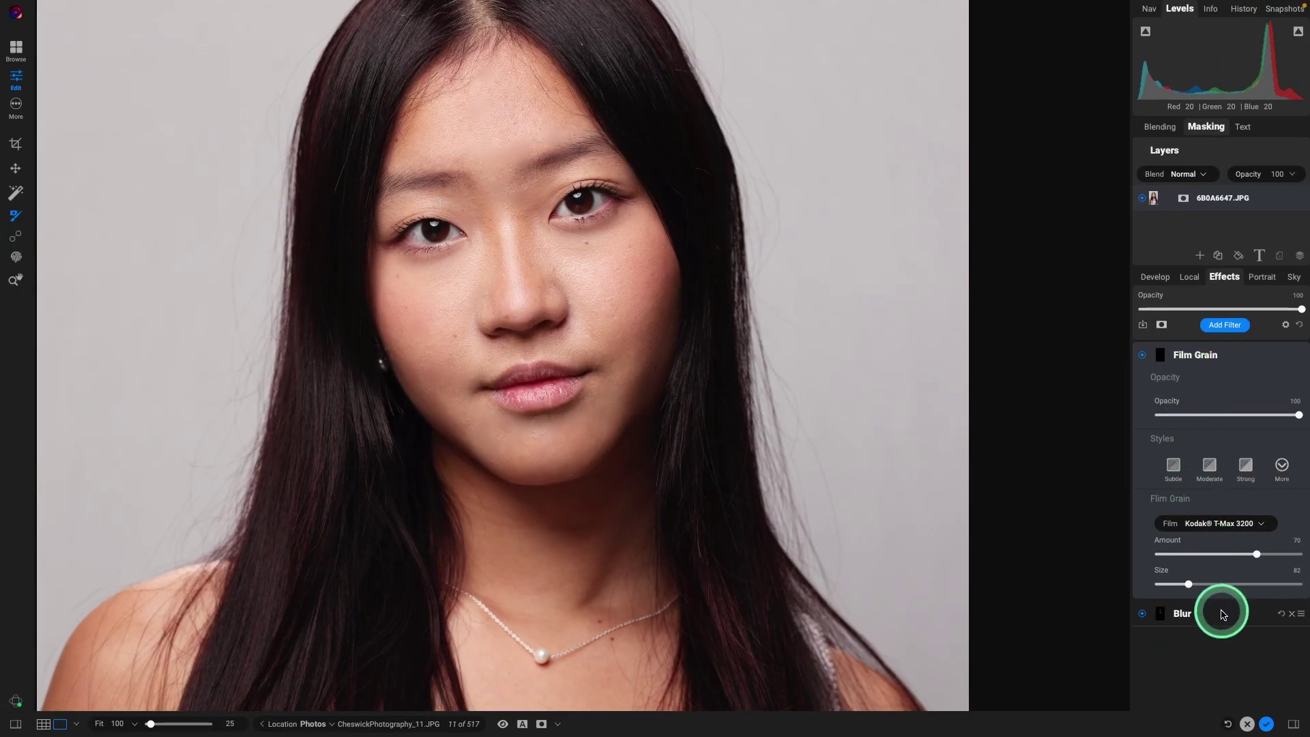
Step: Reset and invert the Blur mask to black so the photo stays sharp
{"action": "left_click", "coordinate": [1222, 614]}
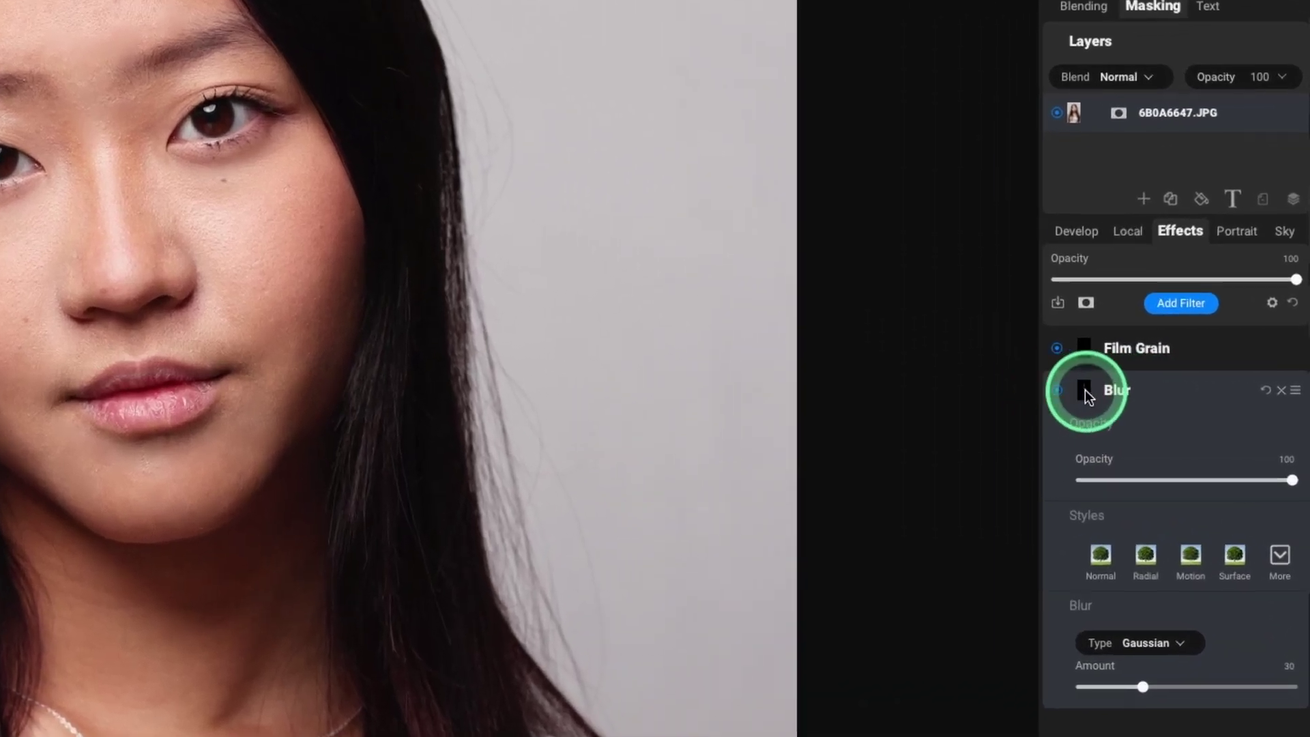
{"action": "right_click", "coordinate": [1085, 391]}
{"action": "left_click", "coordinate": [1125, 430]}
{"action": "right_click", "coordinate": [1082, 393]}
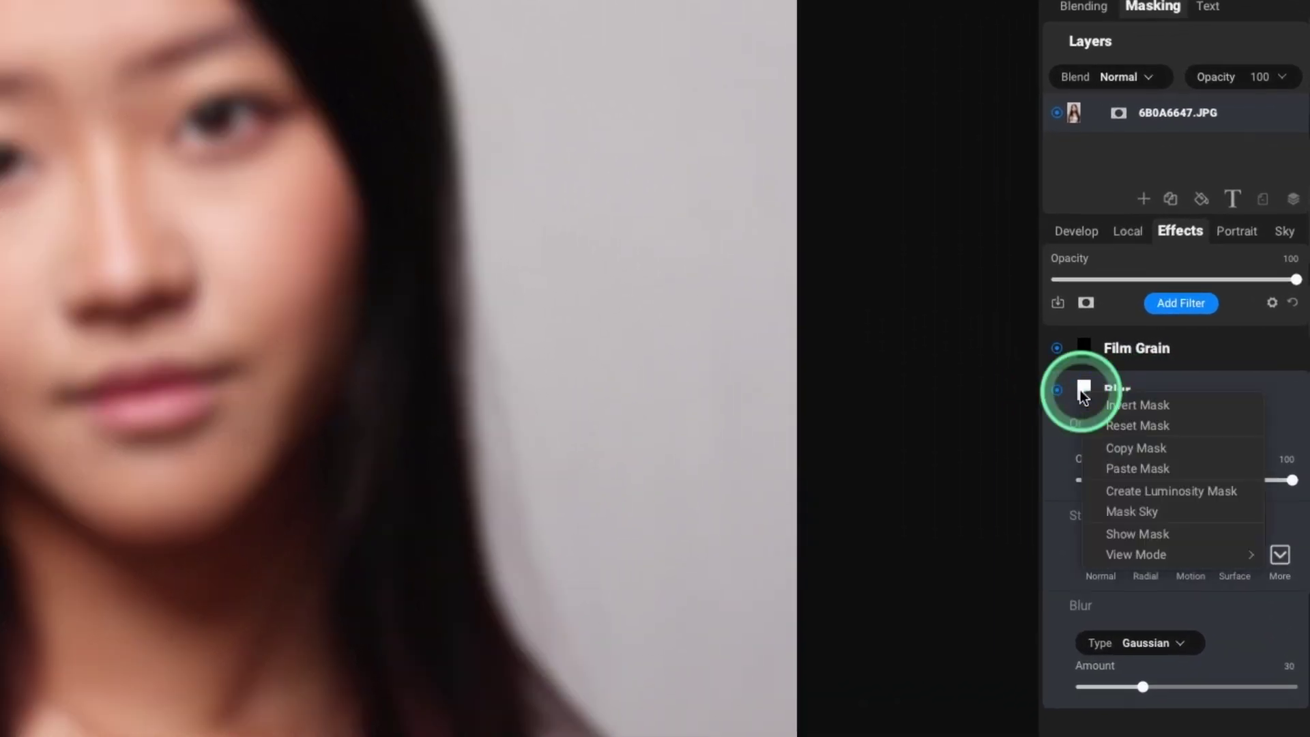
{"action": "left_click", "coordinate": [1108, 404]}
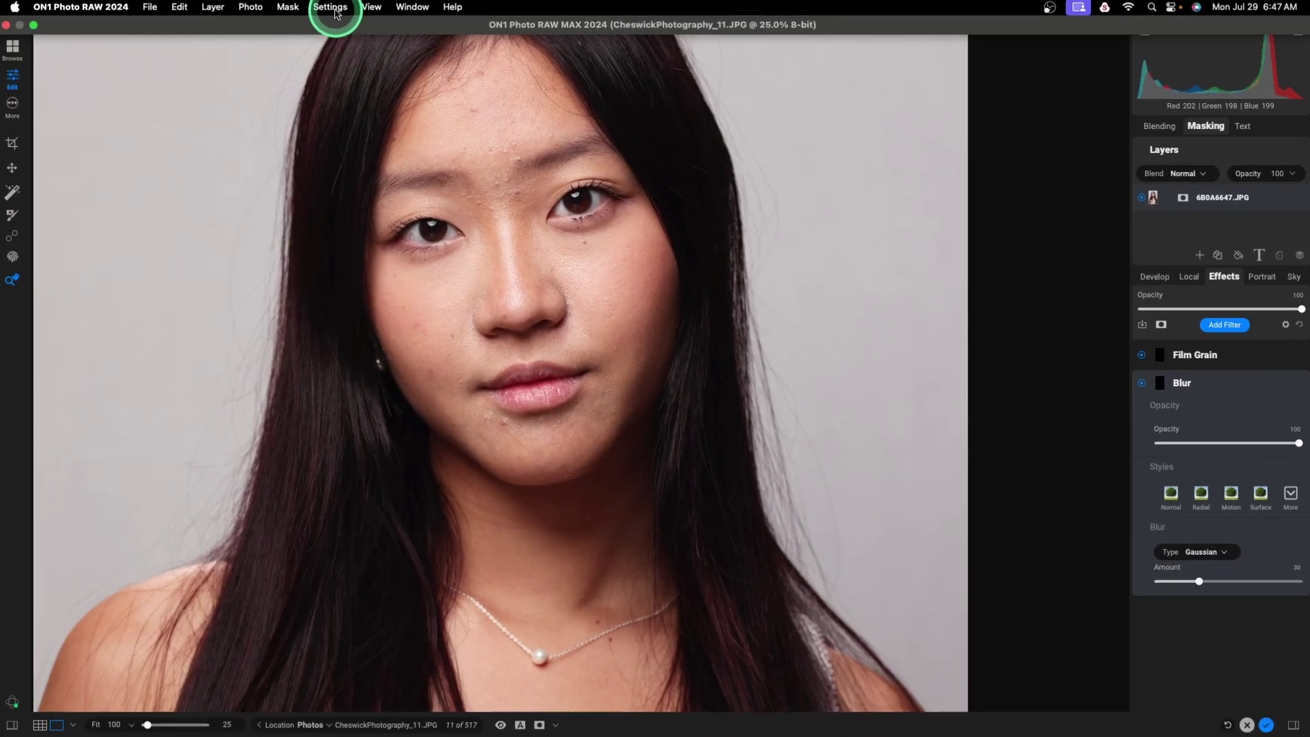
Step: Save the settings as a 'Skin Retouching' preset with Develop settings excluded
{"action": "left_click", "coordinate": [334, 9]}
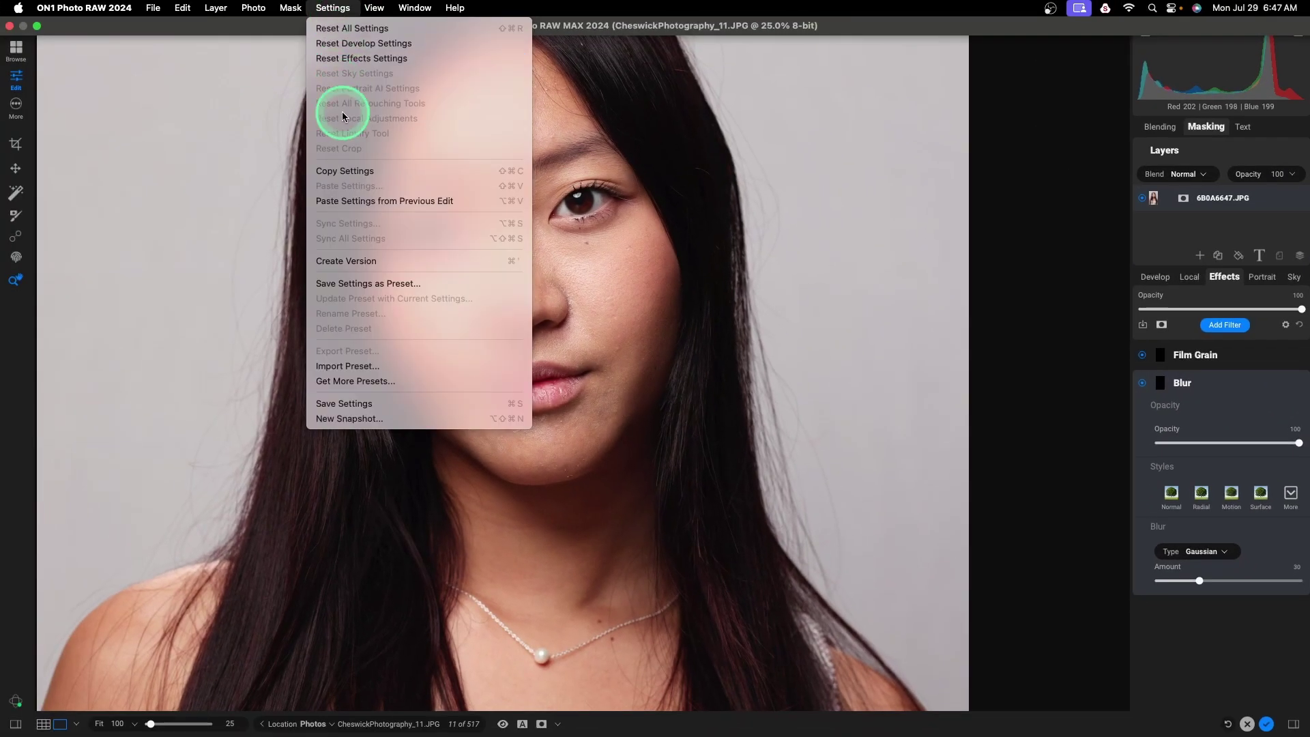
{"action": "left_click", "coordinate": [369, 284]}
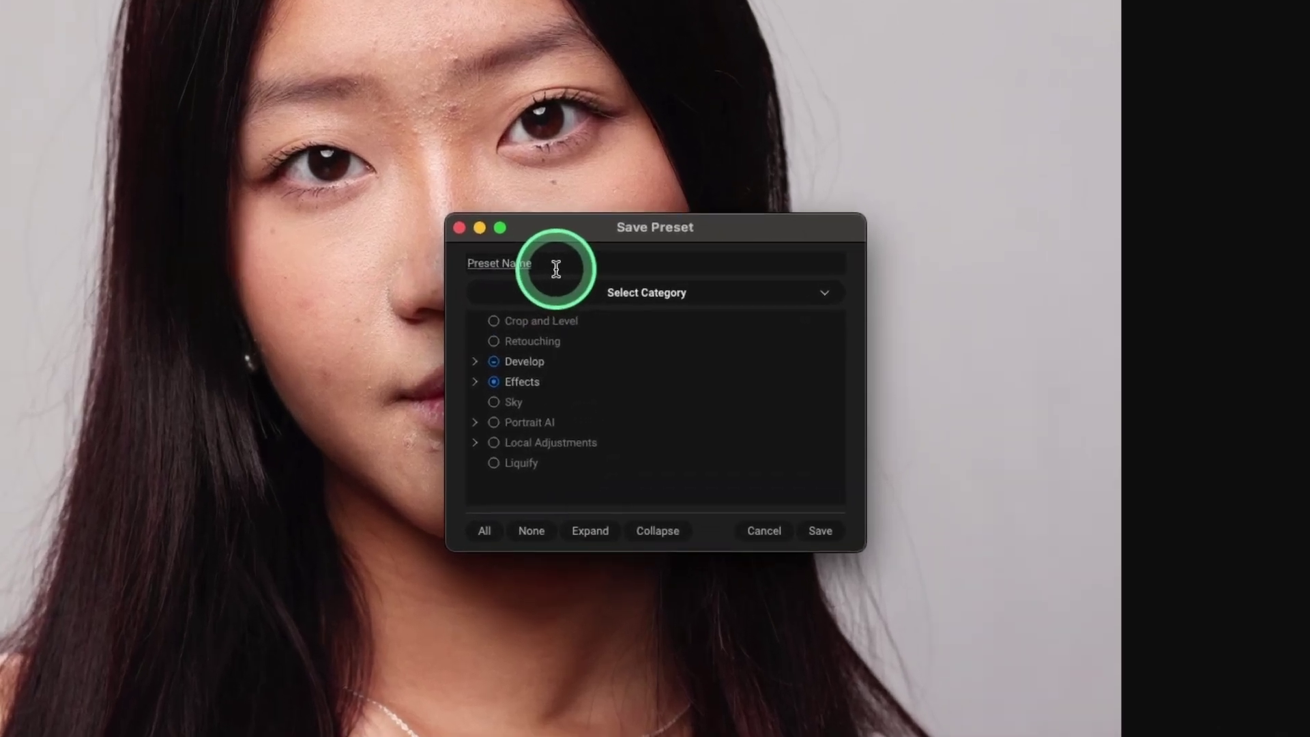
{"action": "left_click", "coordinate": [589, 301]}
{"action": "type", "text": "Retouching"}
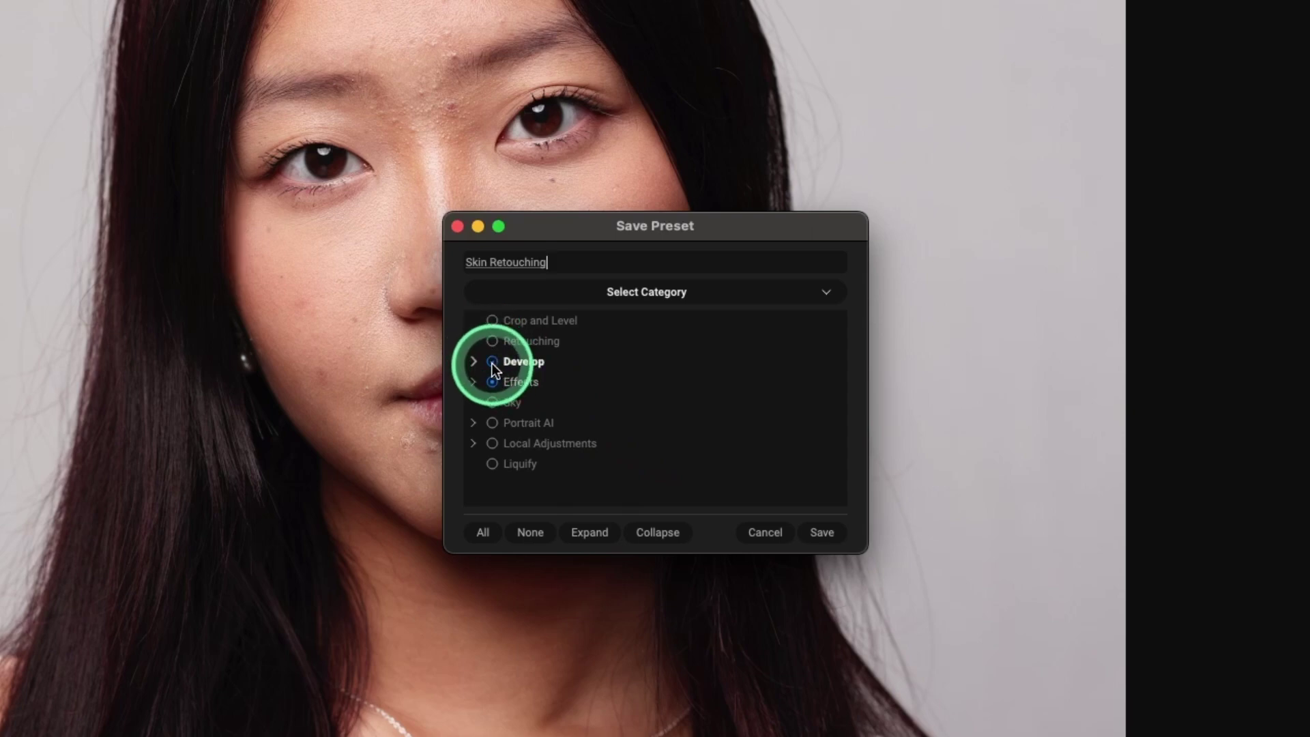
{"action": "left_click", "coordinate": [492, 361]}
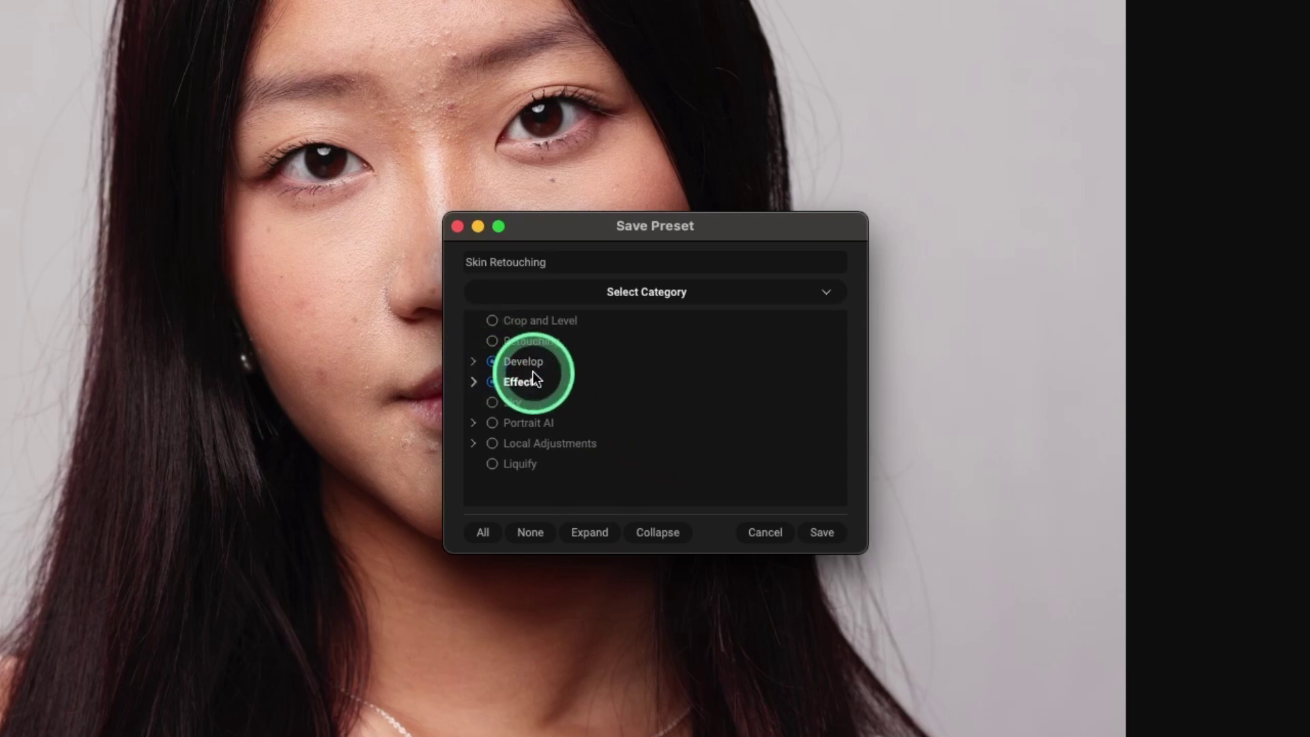
{"action": "left_click", "coordinate": [491, 362]}
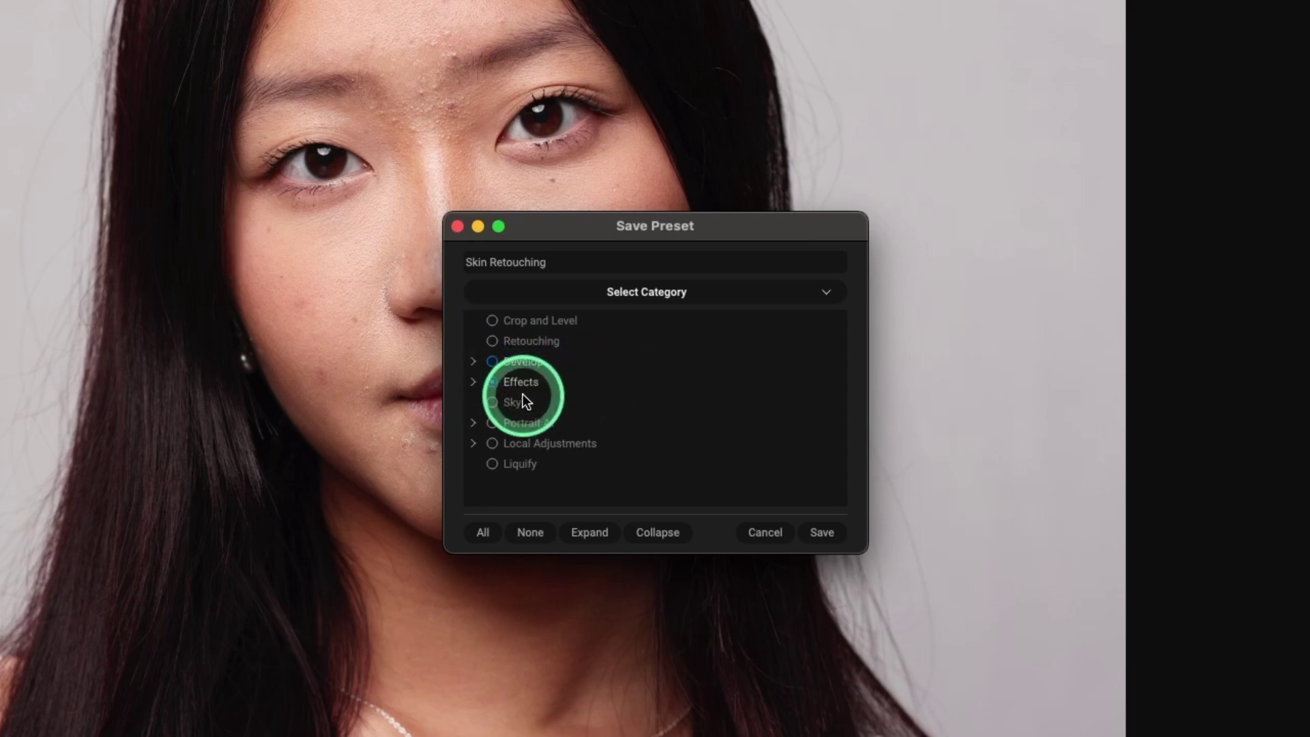
Step: Keep Effects with Apply Masks, choose the CheswickPhoto Custom category and save
{"action": "left_click", "coordinate": [474, 384]}
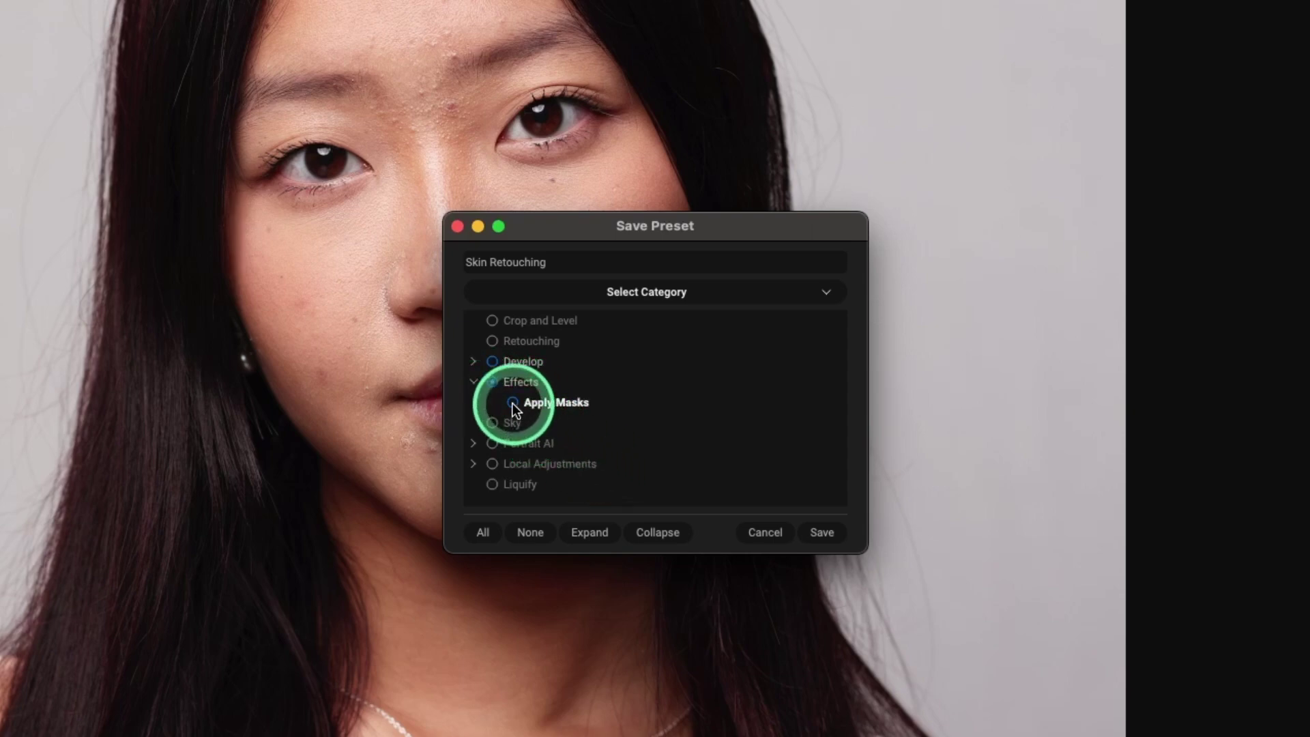
{"action": "left_click", "coordinate": [470, 383]}
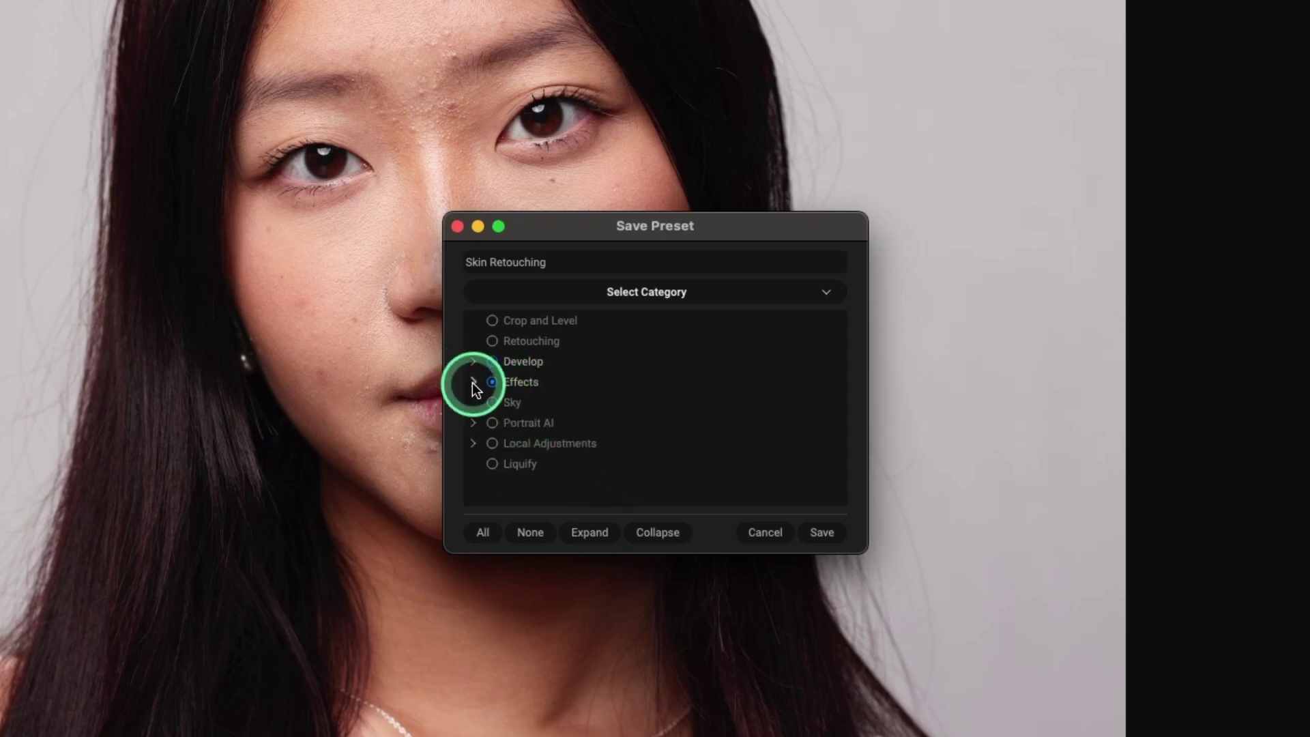
{"action": "left_click", "coordinate": [472, 382]}
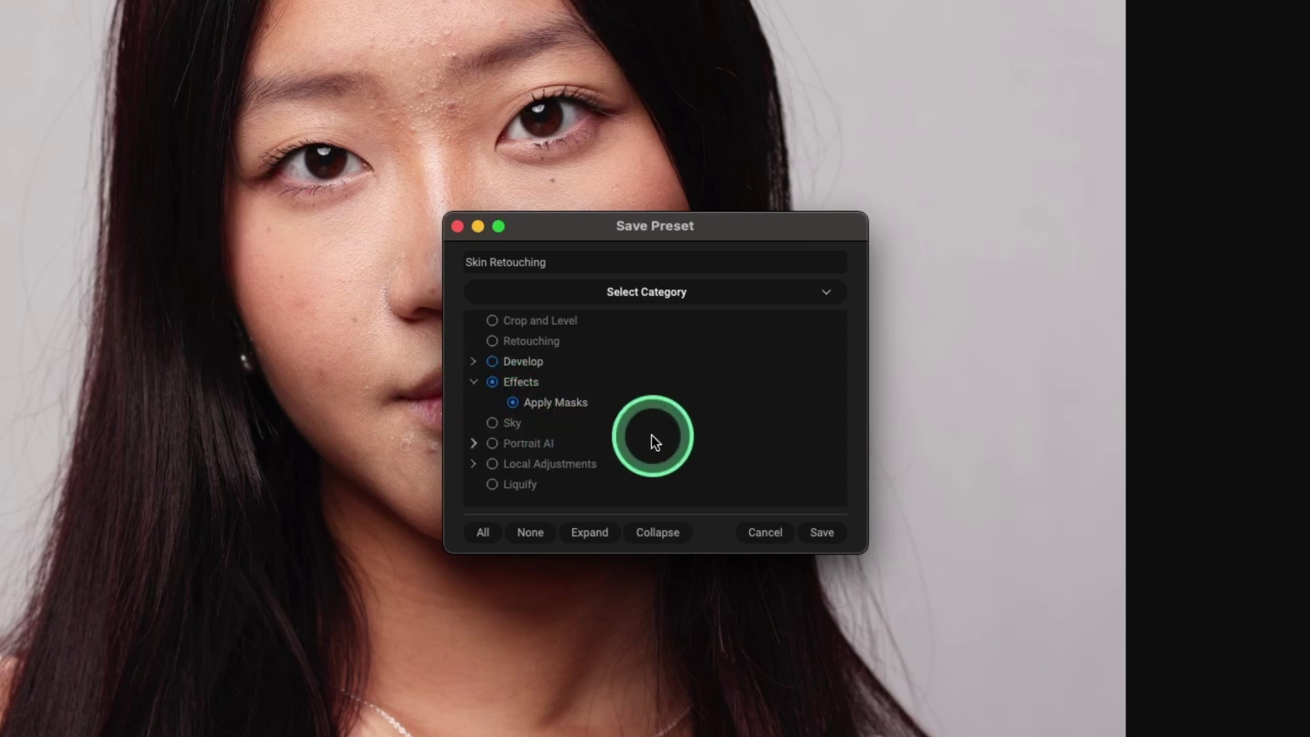
{"action": "left_click", "coordinate": [654, 293]}
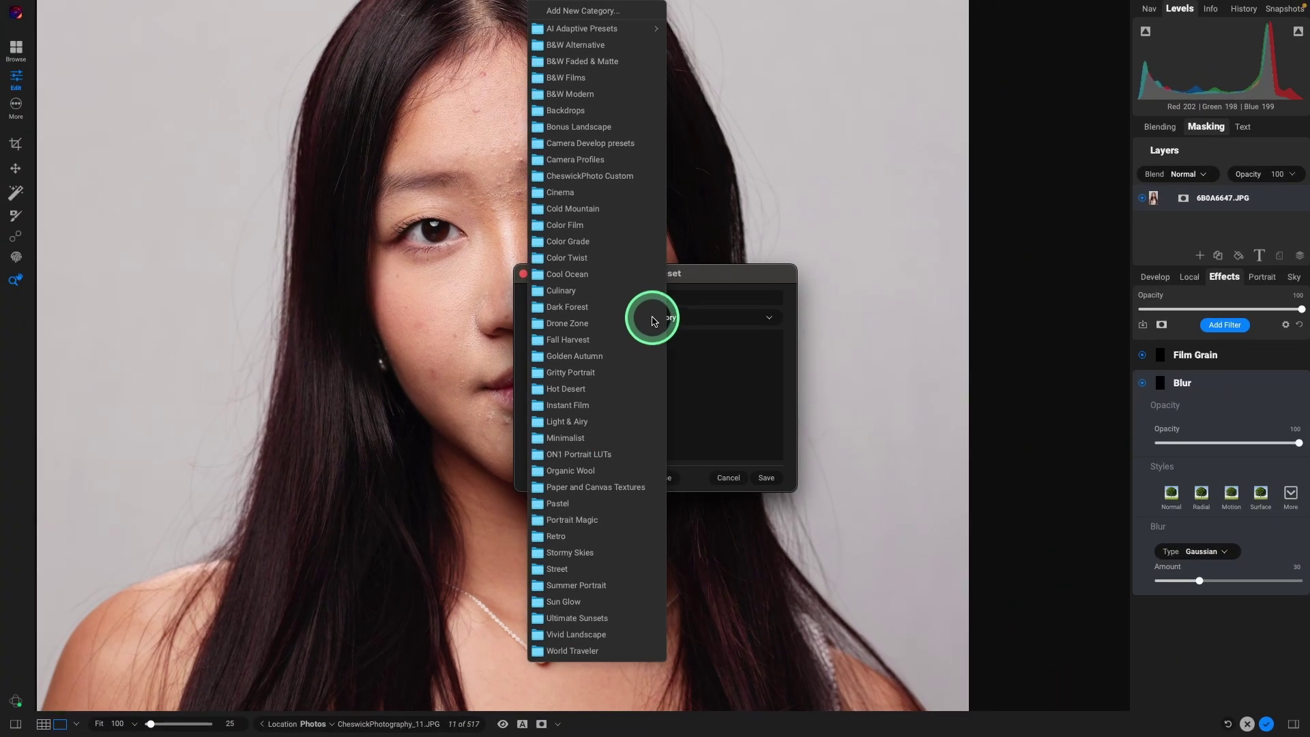
{"action": "left_click", "coordinate": [610, 177]}
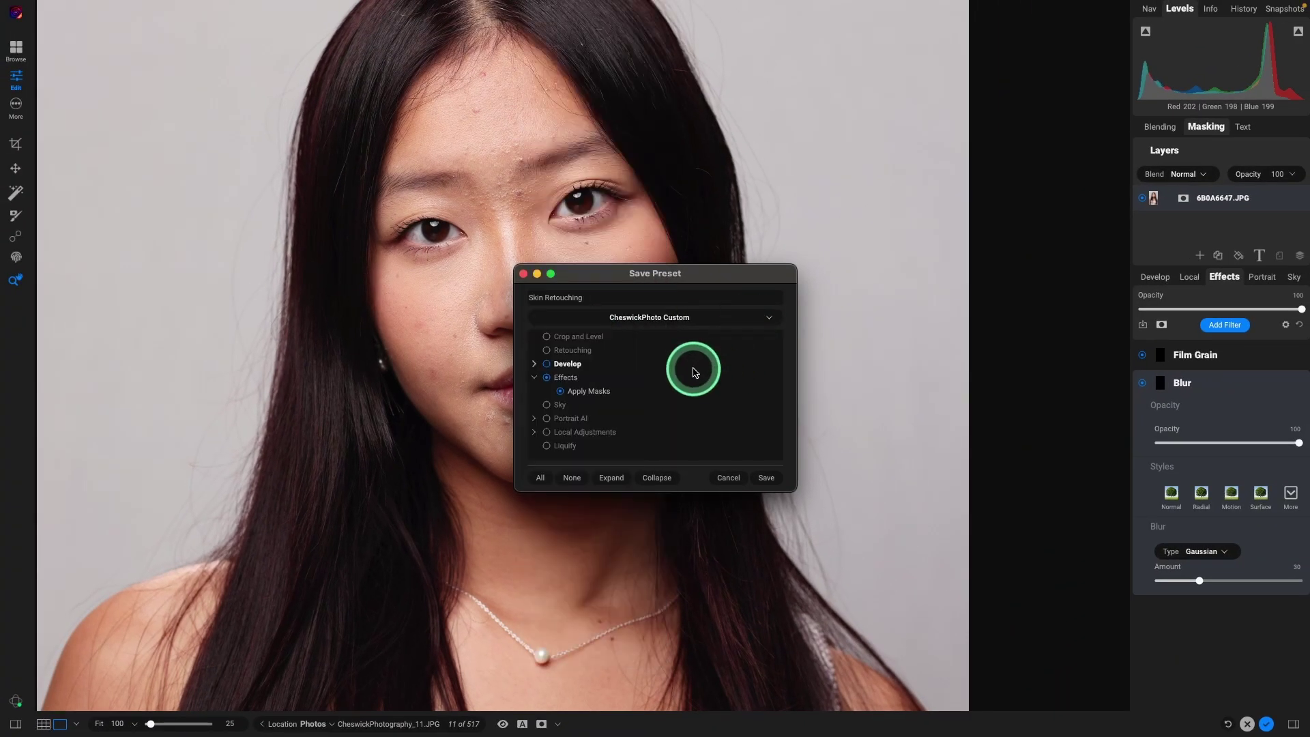
{"action": "left_click", "coordinate": [765, 481]}
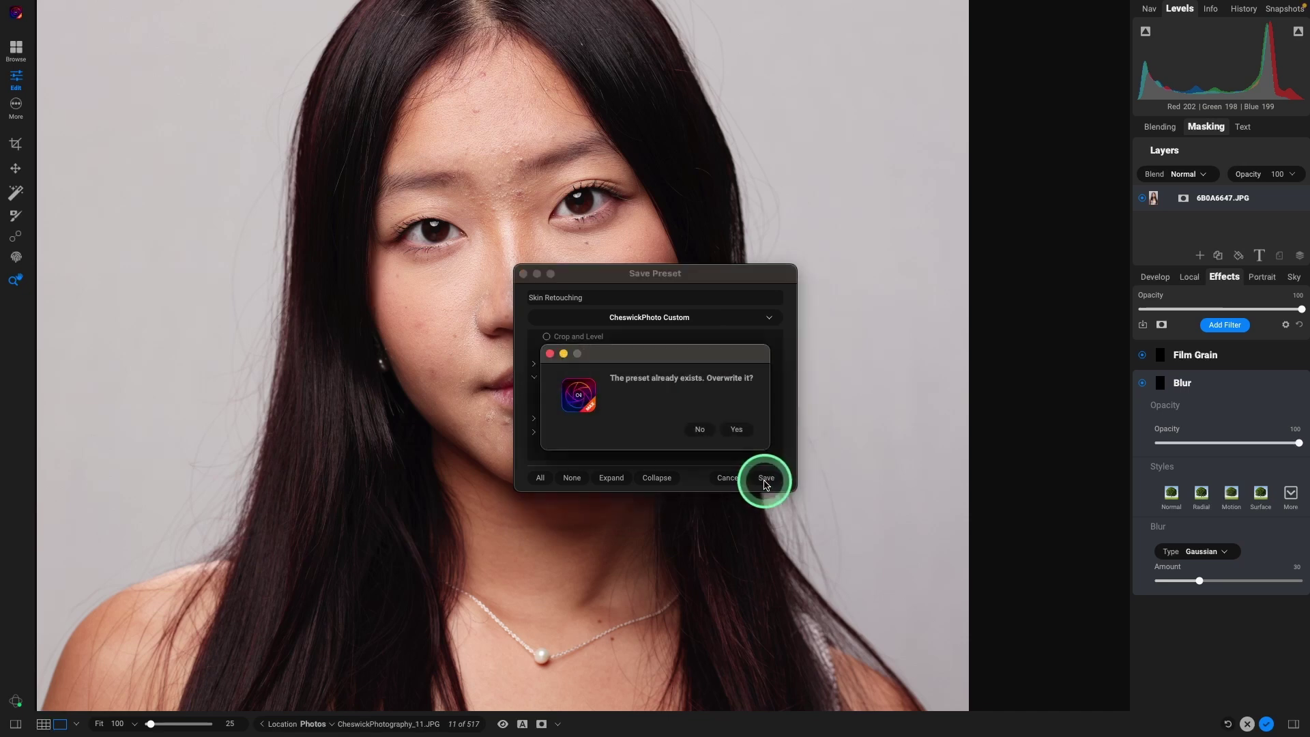
Step: Confirm overwriting the preset, then reset all effects settings on the photo
{"action": "left_click", "coordinate": [737, 430]}
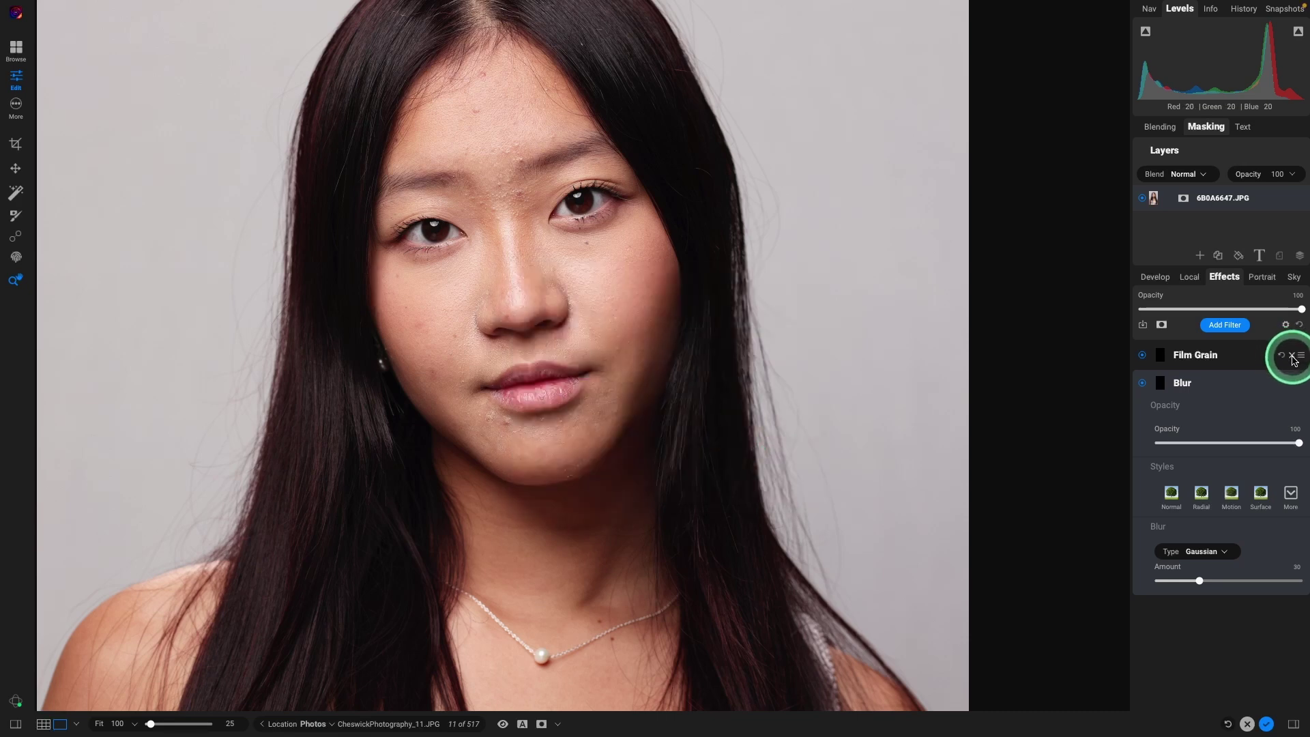
{"action": "mouse_move", "coordinate": [269, 4]}
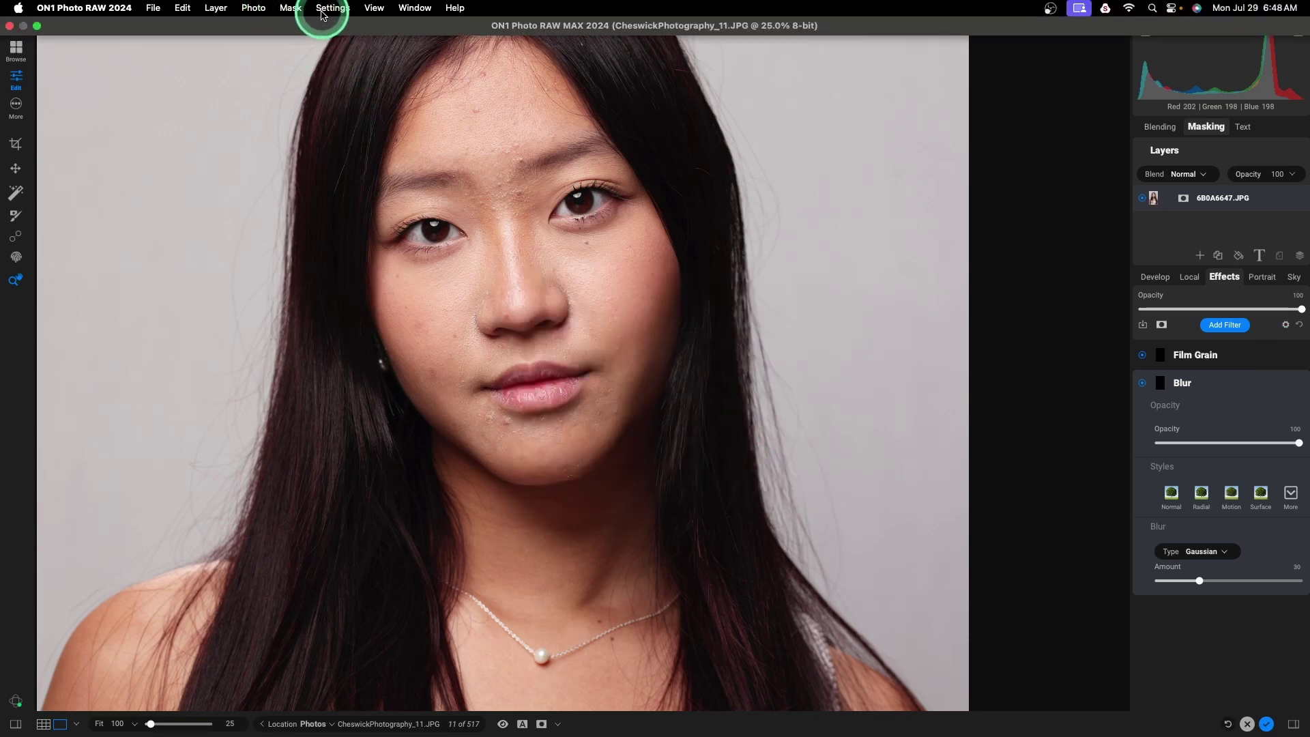
{"action": "left_click", "coordinate": [329, 9]}
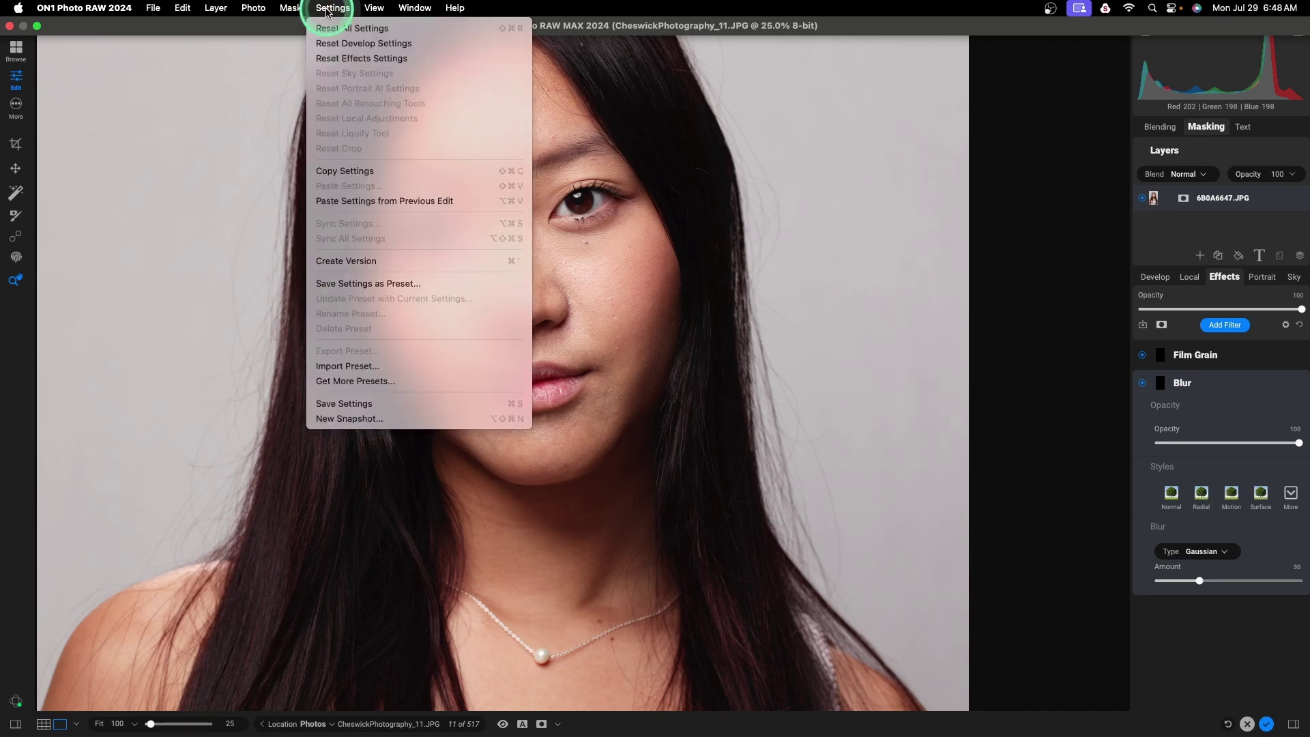
{"action": "left_click", "coordinate": [339, 60]}
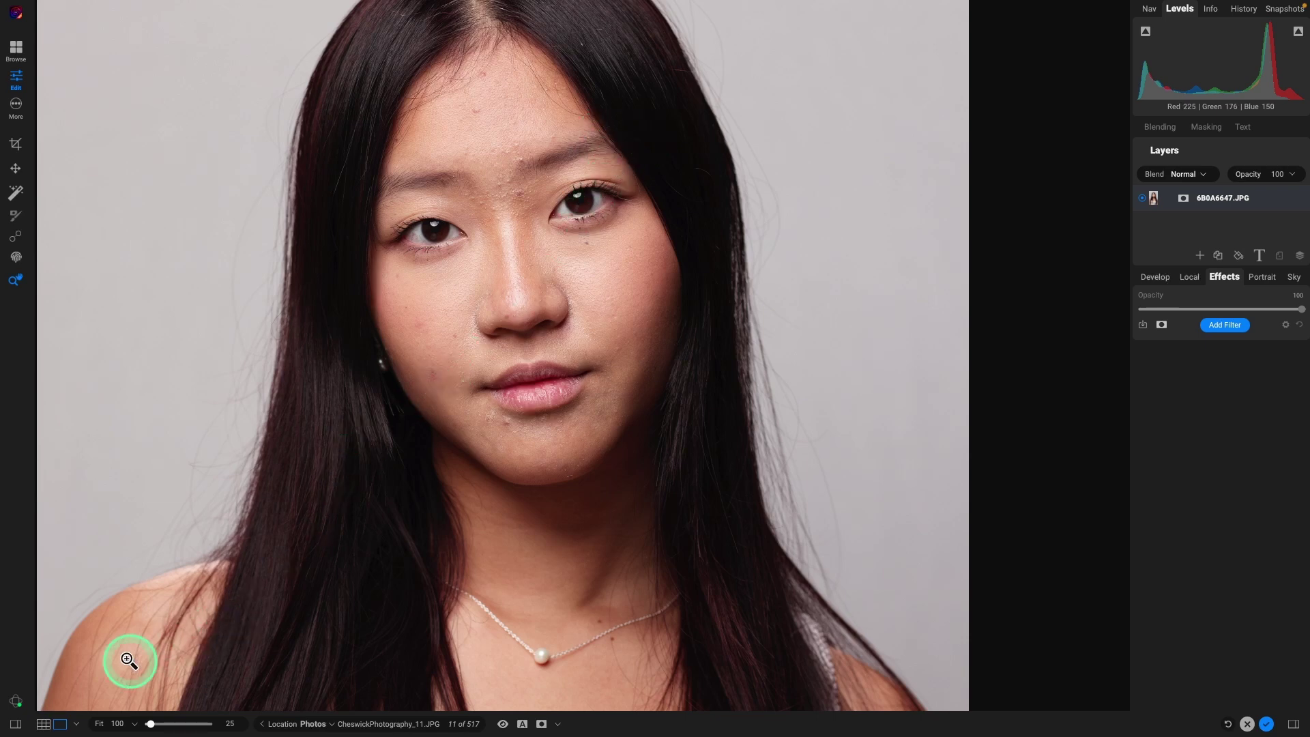
Step: Apply the Skin Retouching preset from the CheswickPhoto Custom category
{"action": "left_click", "coordinate": [17, 725]}
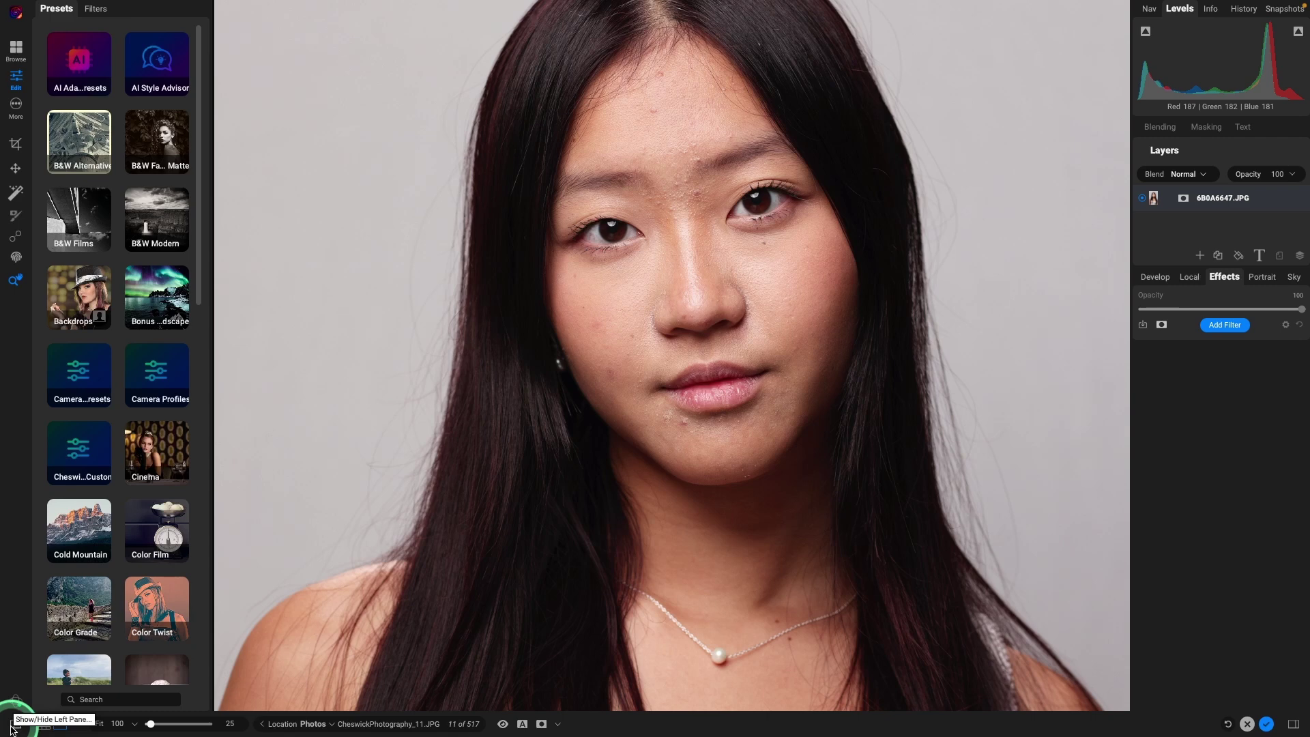
{"action": "left_click", "coordinate": [96, 10]}
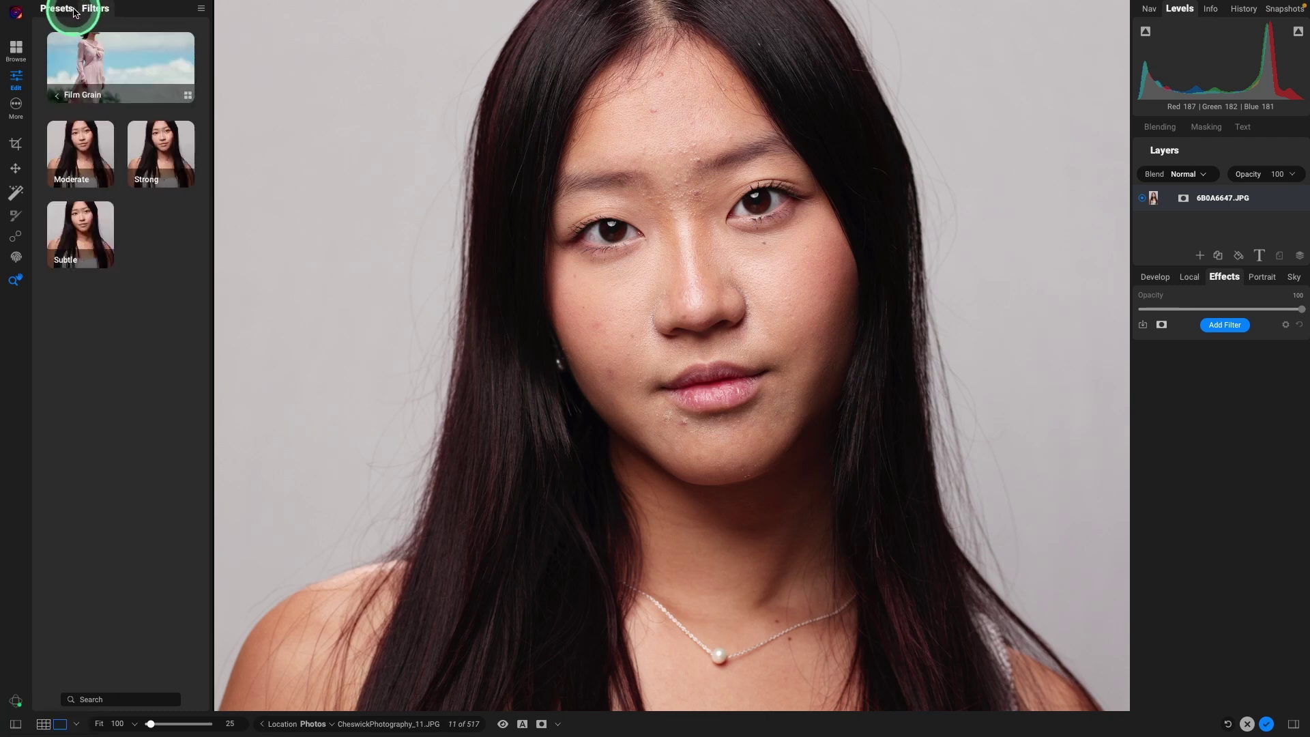
{"action": "left_click", "coordinate": [59, 9]}
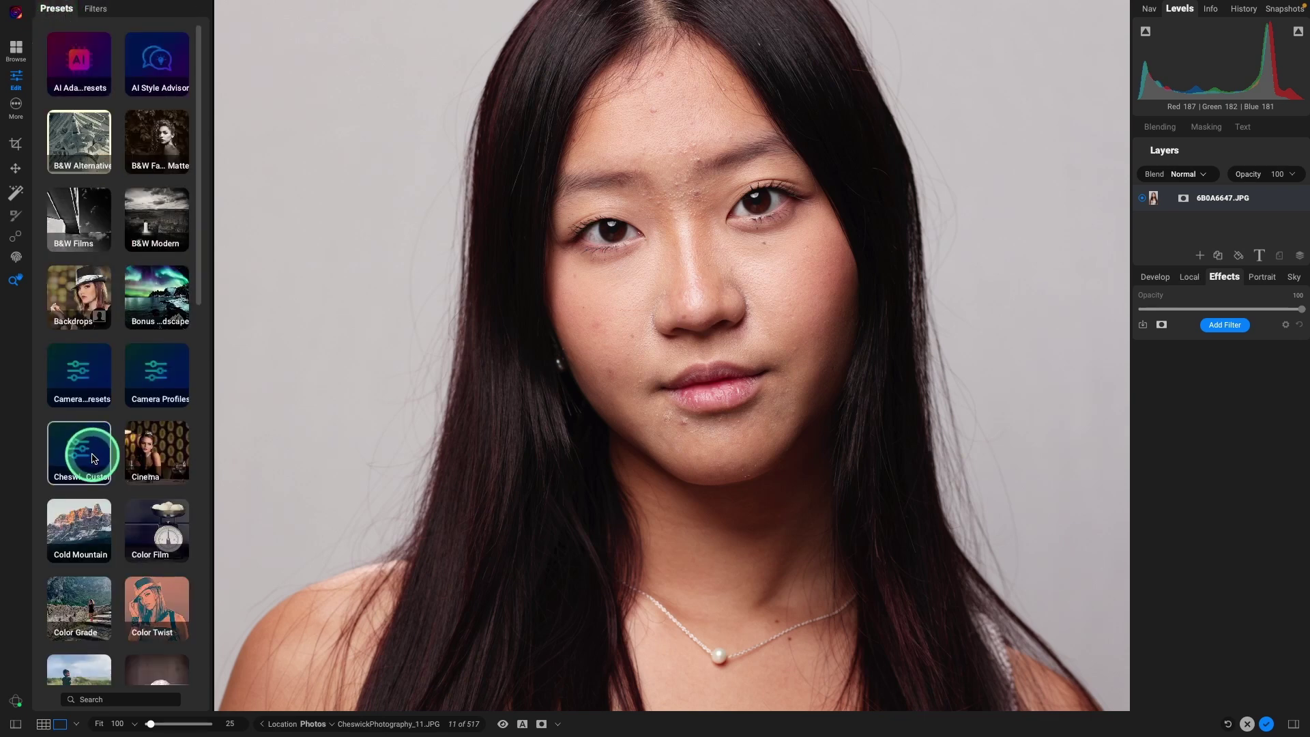
{"action": "left_click", "coordinate": [89, 461]}
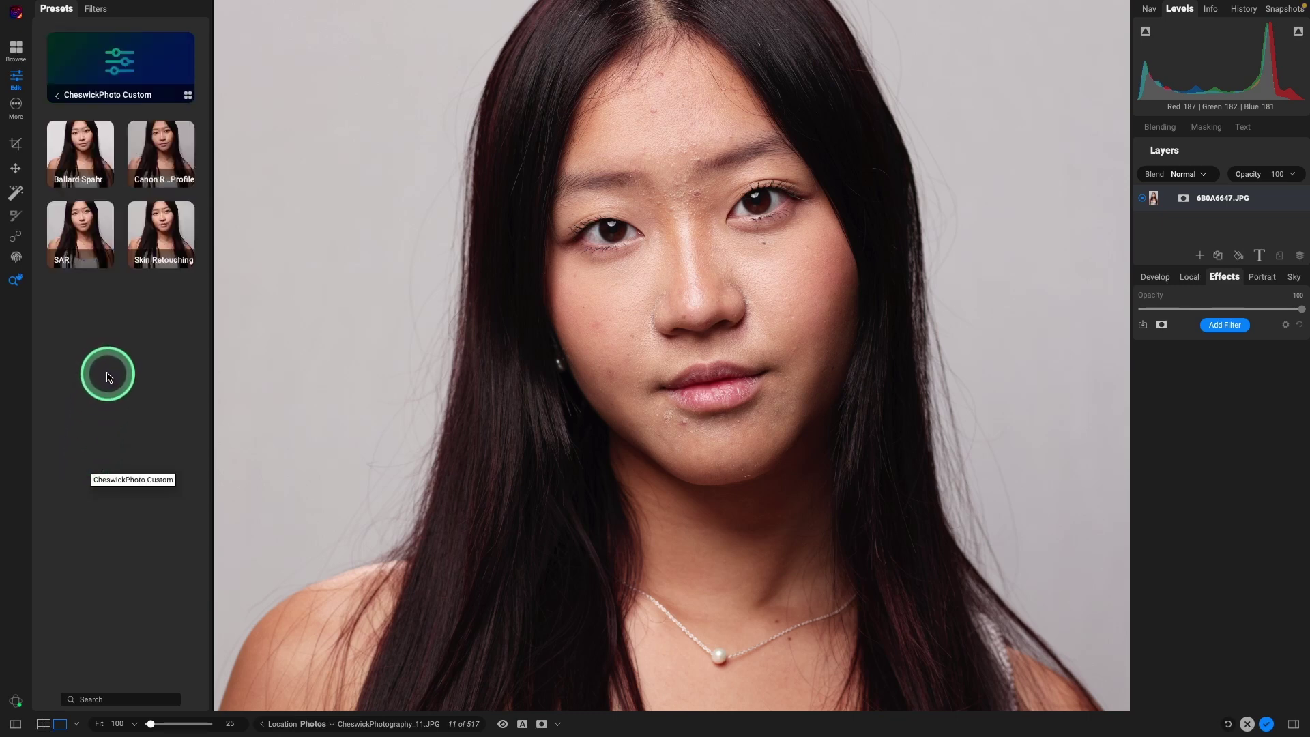
{"action": "left_click", "coordinate": [167, 239]}
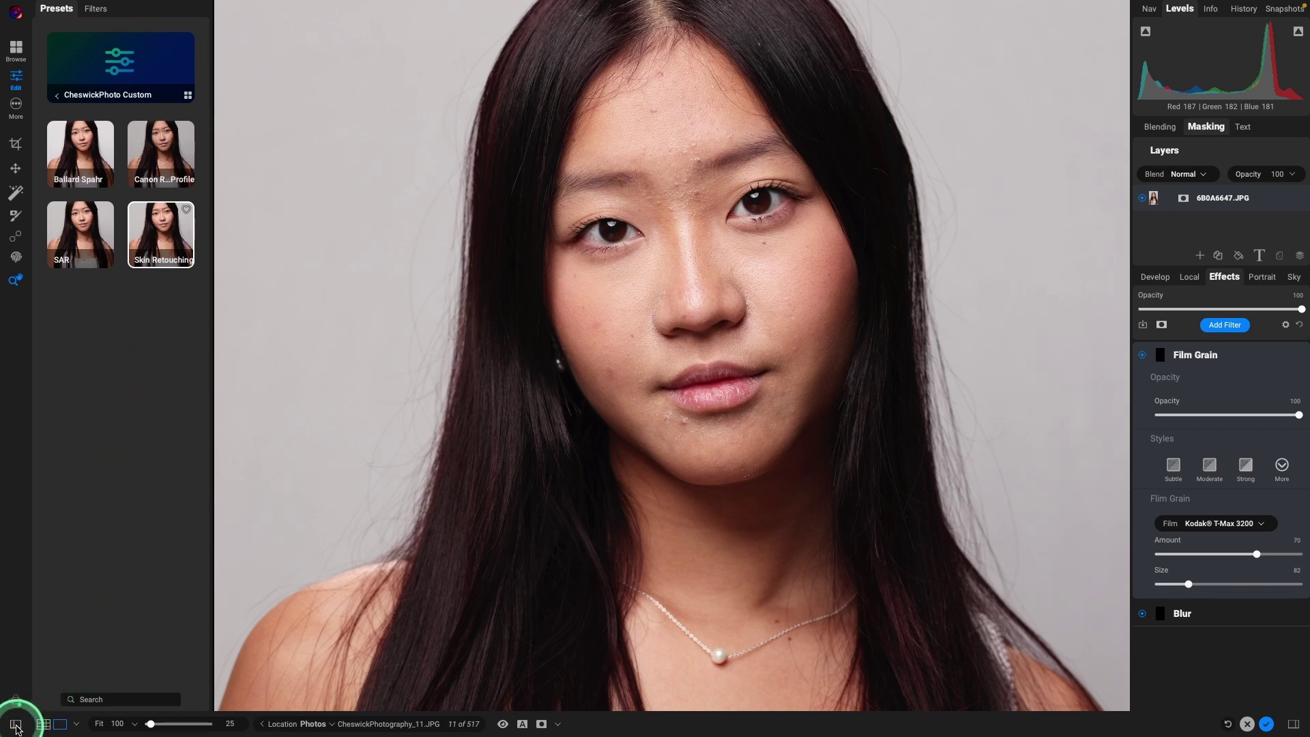
Step: Hide the presets panel, expand the Blur filter and shrink the masking brush
{"action": "left_click", "coordinate": [15, 726]}
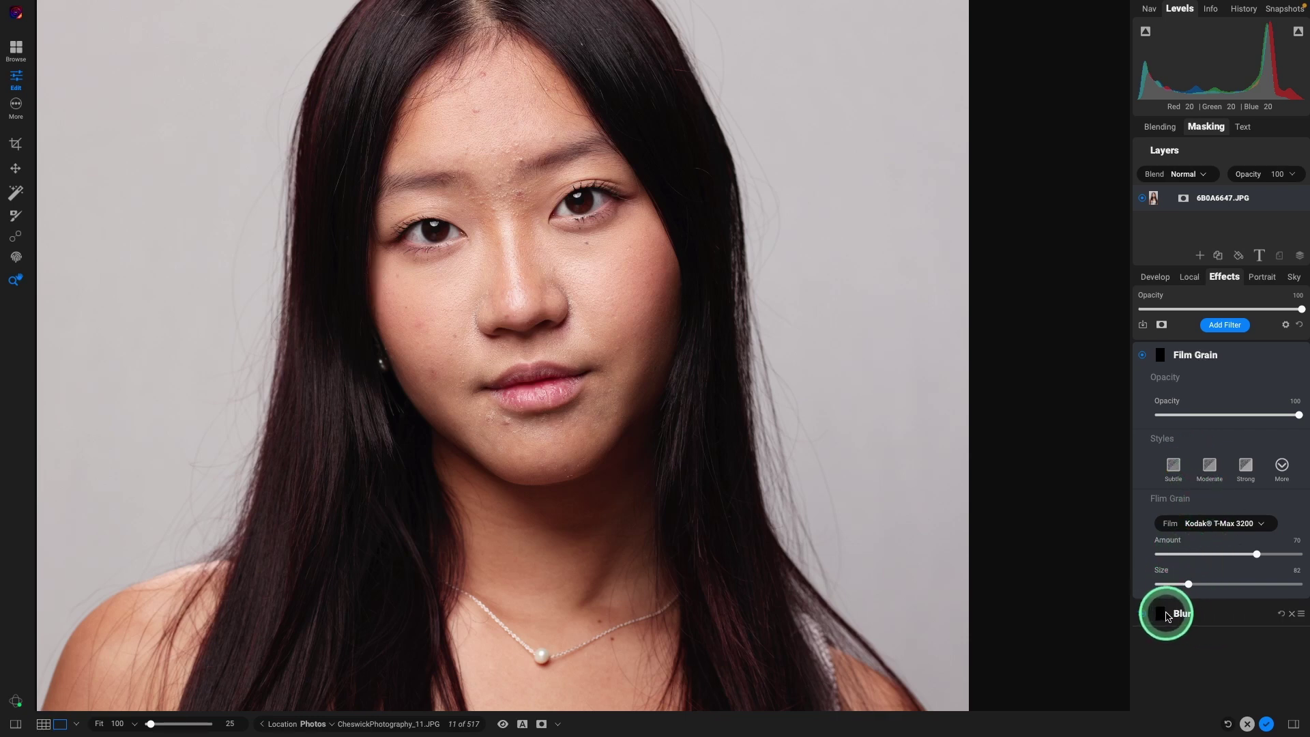
{"action": "left_click", "coordinate": [1240, 615]}
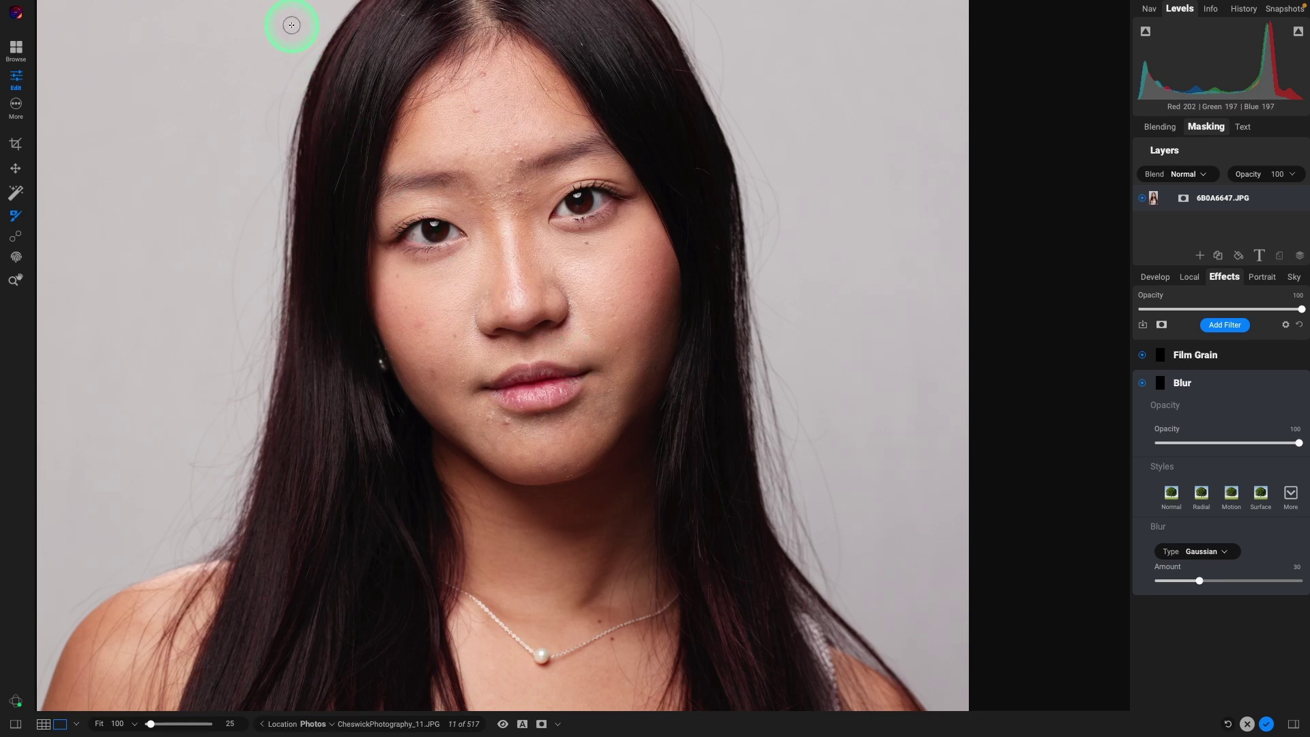
{"action": "mouse_move", "coordinate": [292, 9]}
{"action": "key", "text": "bracketleft"}
{"action": "key", "text": "bracketleft"}
{"action": "key", "text": "bracketleft"}
{"action": "key", "text": "bracketleft"}
{"action": "key", "text": "bracketleft"}
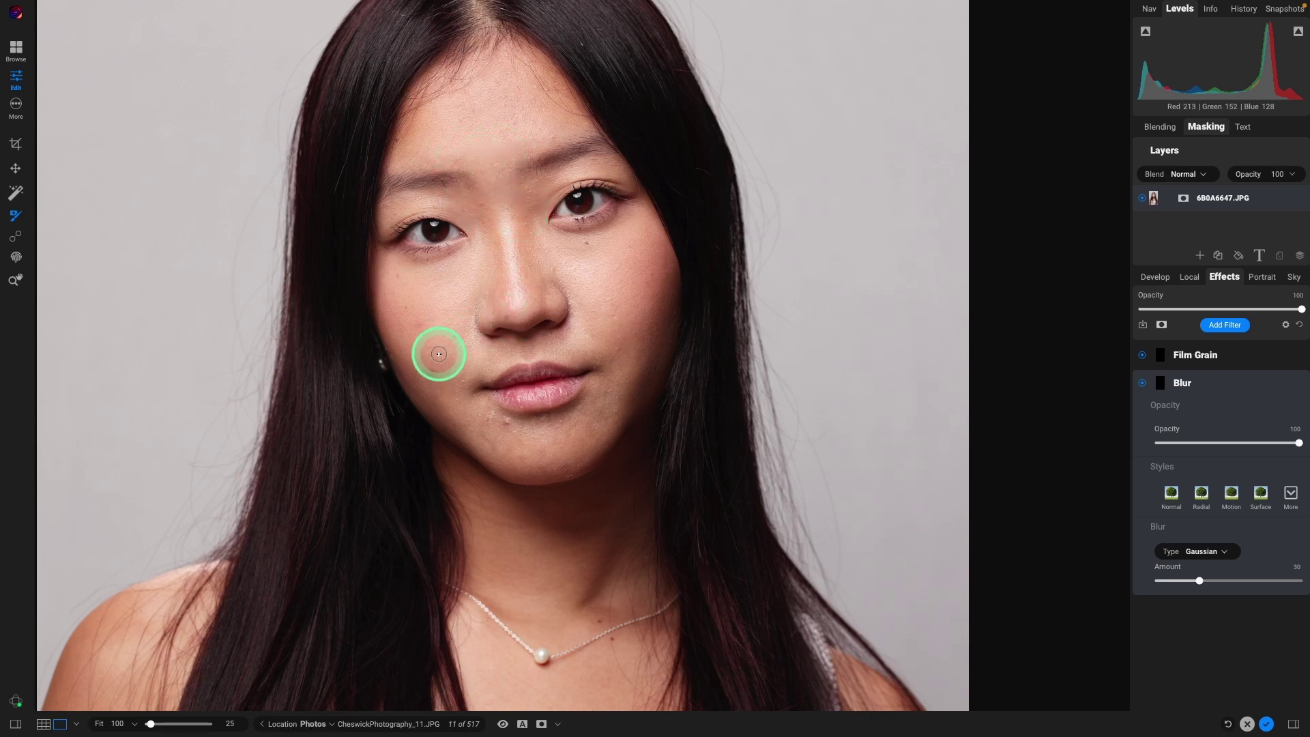
Step: Paint blur over the left cheek, chin and hair edge, then set 50% brush opacity and enlarge the brush
{"action": "left_click_drag", "start_coordinate": [430, 313], "coordinate": [429, 365]}
{"action": "left_click", "coordinate": [439, 389]}
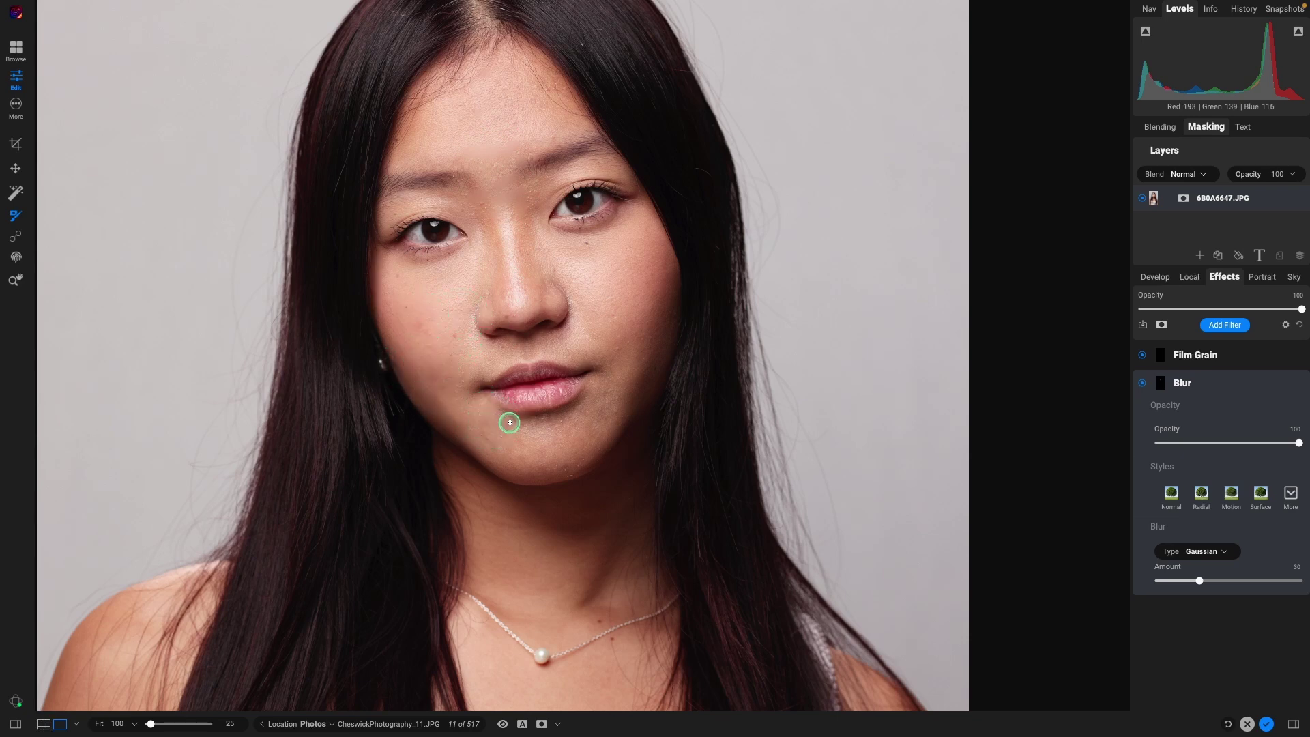
{"action": "mouse_move", "coordinate": [572, 416]}
{"action": "left_mouse_down"}
{"action": "mouse_move", "coordinate": [540, 425]}
{"action": "mouse_move", "coordinate": [571, 431]}
{"action": "mouse_move", "coordinate": [613, 409]}
{"action": "mouse_move", "coordinate": [567, 424]}
{"action": "mouse_move", "coordinate": [584, 420]}
{"action": "mouse_move", "coordinate": [581, 446]}
{"action": "mouse_move", "coordinate": [578, 434]}
{"action": "mouse_move", "coordinate": [594, 433]}
{"action": "mouse_move", "coordinate": [564, 472]}
{"action": "mouse_move", "coordinate": [490, 455]}
{"action": "mouse_move", "coordinate": [482, 435]}
{"action": "mouse_move", "coordinate": [510, 428]}
{"action": "mouse_move", "coordinate": [573, 442]}
{"action": "mouse_move", "coordinate": [419, 325]}
{"action": "mouse_move", "coordinate": [435, 376]}
{"action": "mouse_move", "coordinate": [626, 346]}
{"action": "mouse_move", "coordinate": [607, 306]}
{"action": "mouse_move", "coordinate": [640, 376]}
{"action": "mouse_move", "coordinate": [610, 392]}
{"action": "mouse_move", "coordinate": [637, 500]}
{"action": "mouse_move", "coordinate": [559, 471]}
{"action": "mouse_move", "coordinate": [644, 447]}
{"action": "mouse_move", "coordinate": [580, 411]}
{"action": "mouse_move", "coordinate": [567, 444]}
{"action": "mouse_move", "coordinate": [537, 449]}
{"action": "mouse_move", "coordinate": [602, 432]}
{"action": "left_mouse_up"}
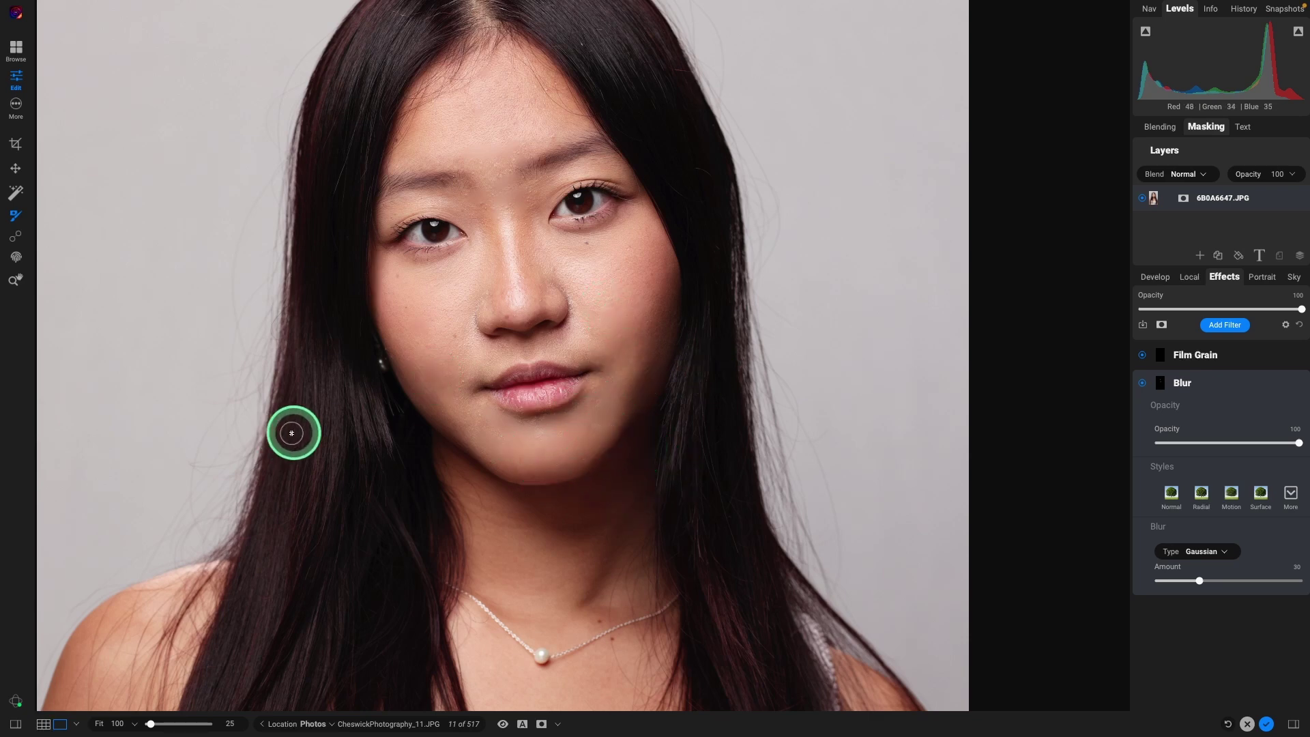
{"action": "mouse_move", "coordinate": [299, 431]}
{"action": "left_mouse_down"}
{"action": "mouse_move", "coordinate": [327, 408]}
{"action": "mouse_move", "coordinate": [403, 366]}
{"action": "left_mouse_up"}
{"action": "key", "text": "alt+5"}
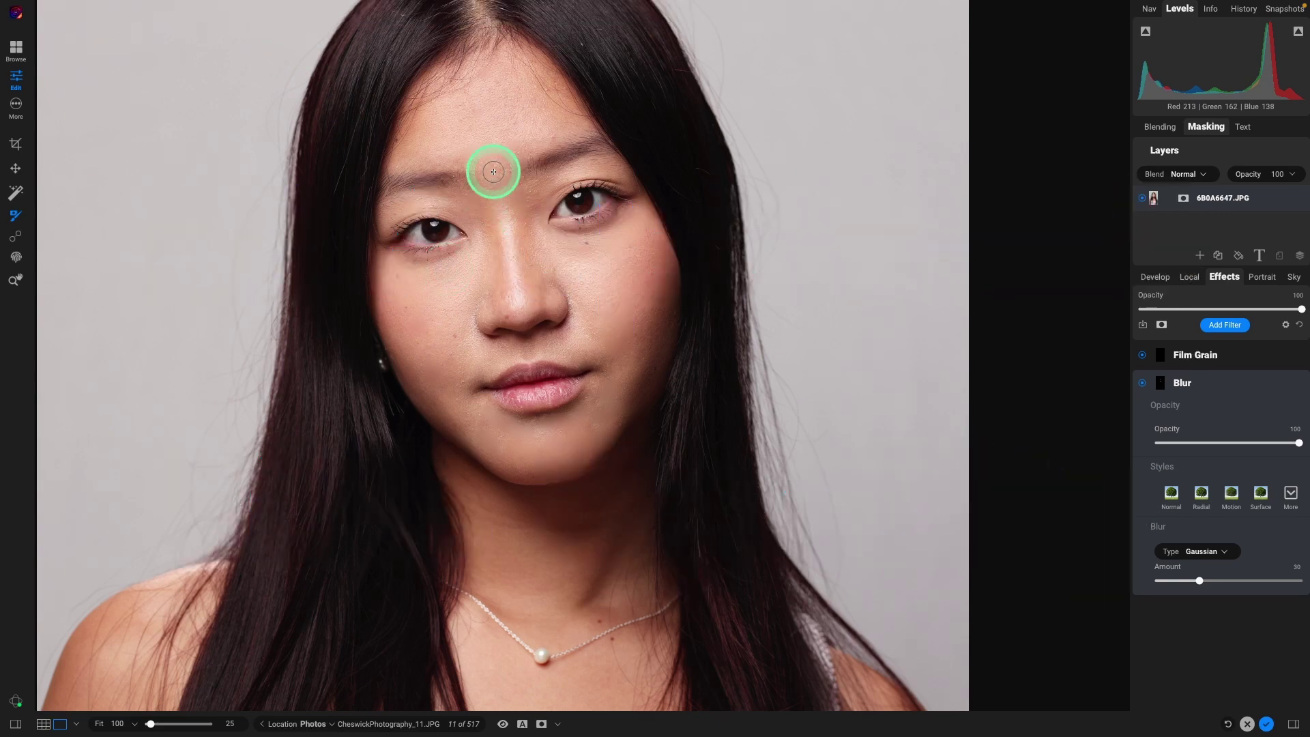
{"action": "key", "text": "bracketright"}
{"action": "key", "text": "bracketright"}
{"action": "key", "text": "bracketright"}
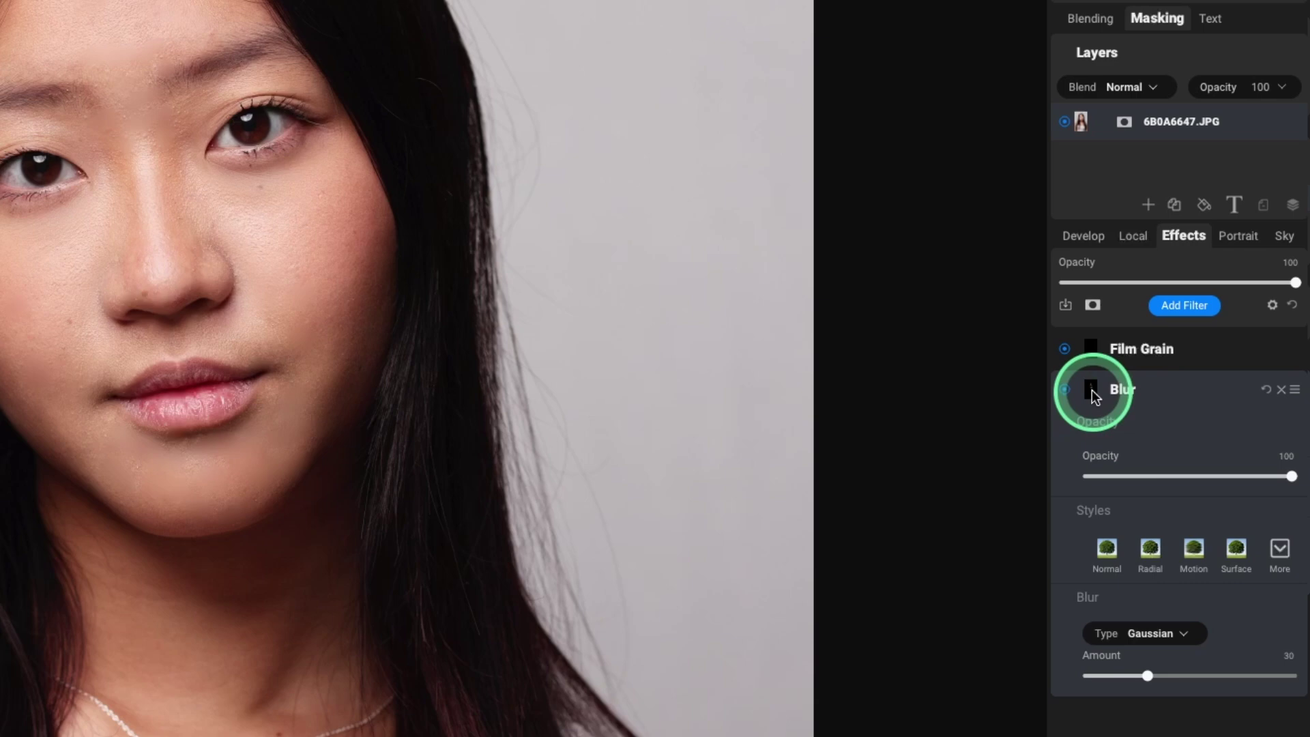
Step: Copy the Blur mask and paste it into the Film Grain filter's mask
{"action": "right_click", "coordinate": [1158, 388]}
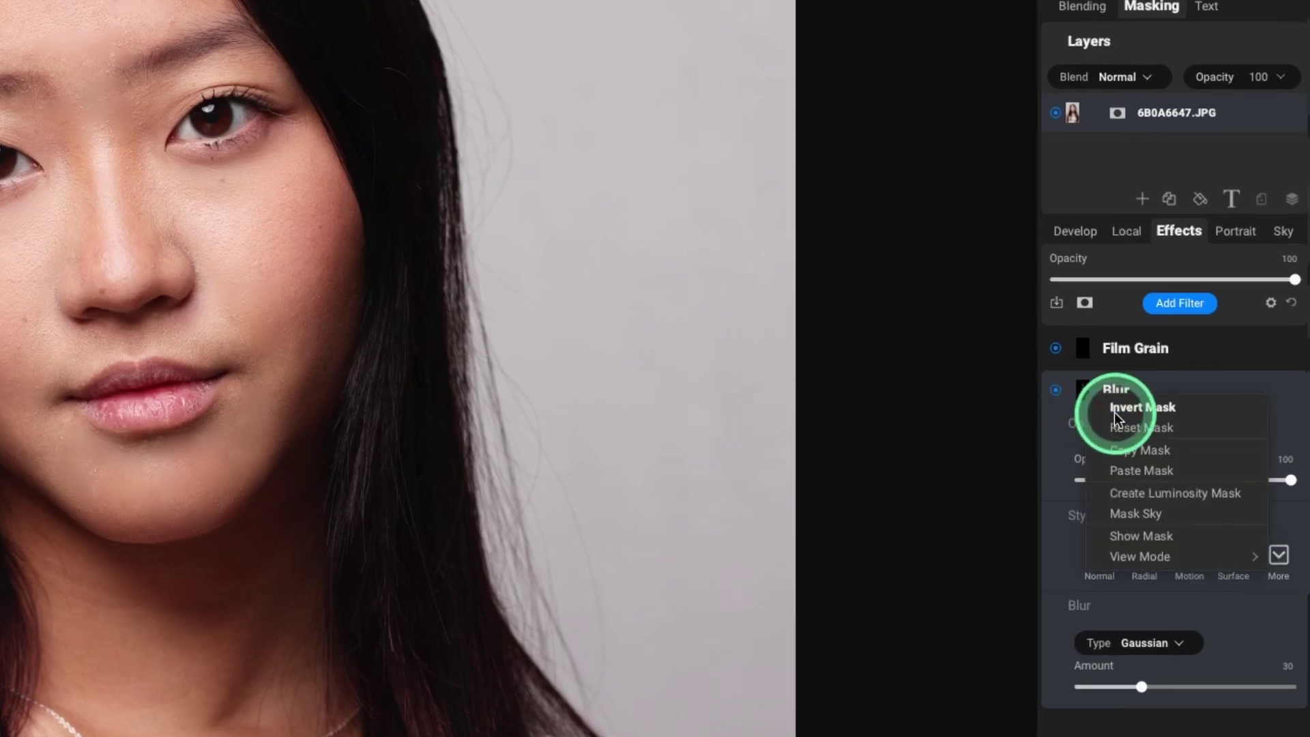
{"action": "left_click", "coordinate": [1133, 445]}
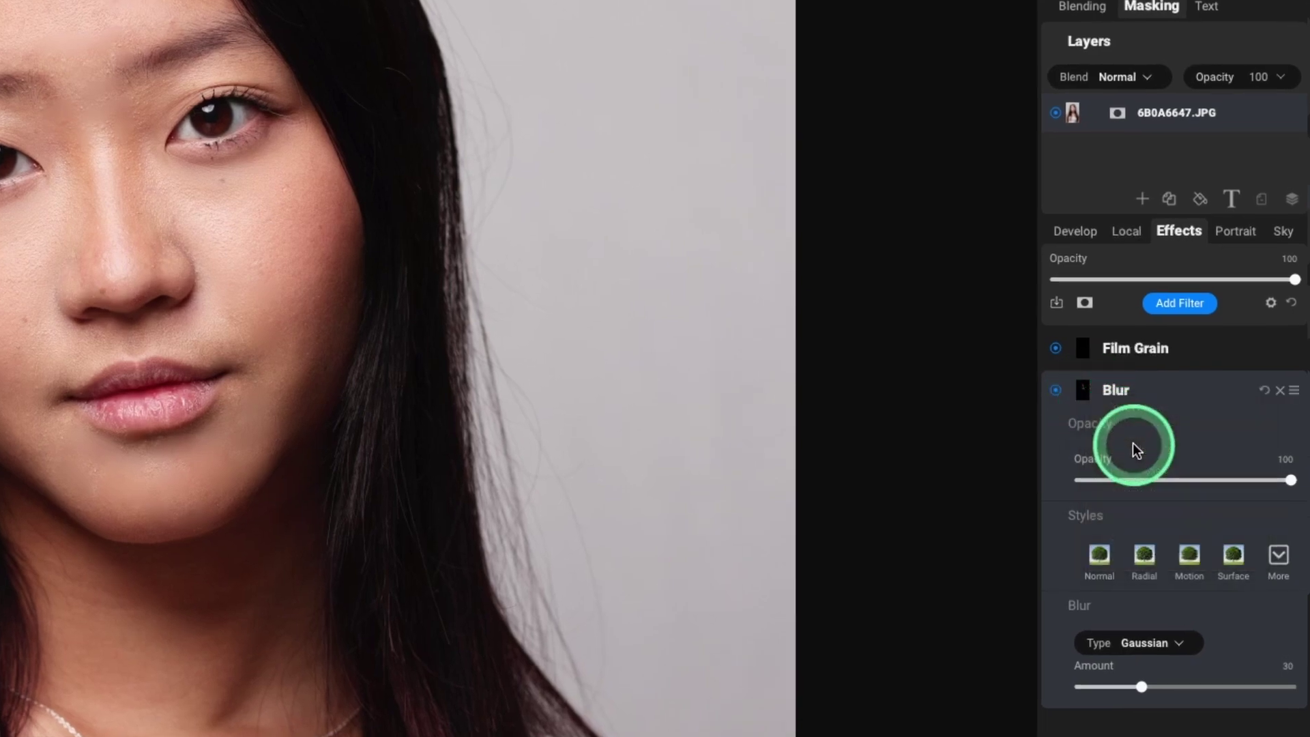
{"action": "left_click", "coordinate": [1148, 350]}
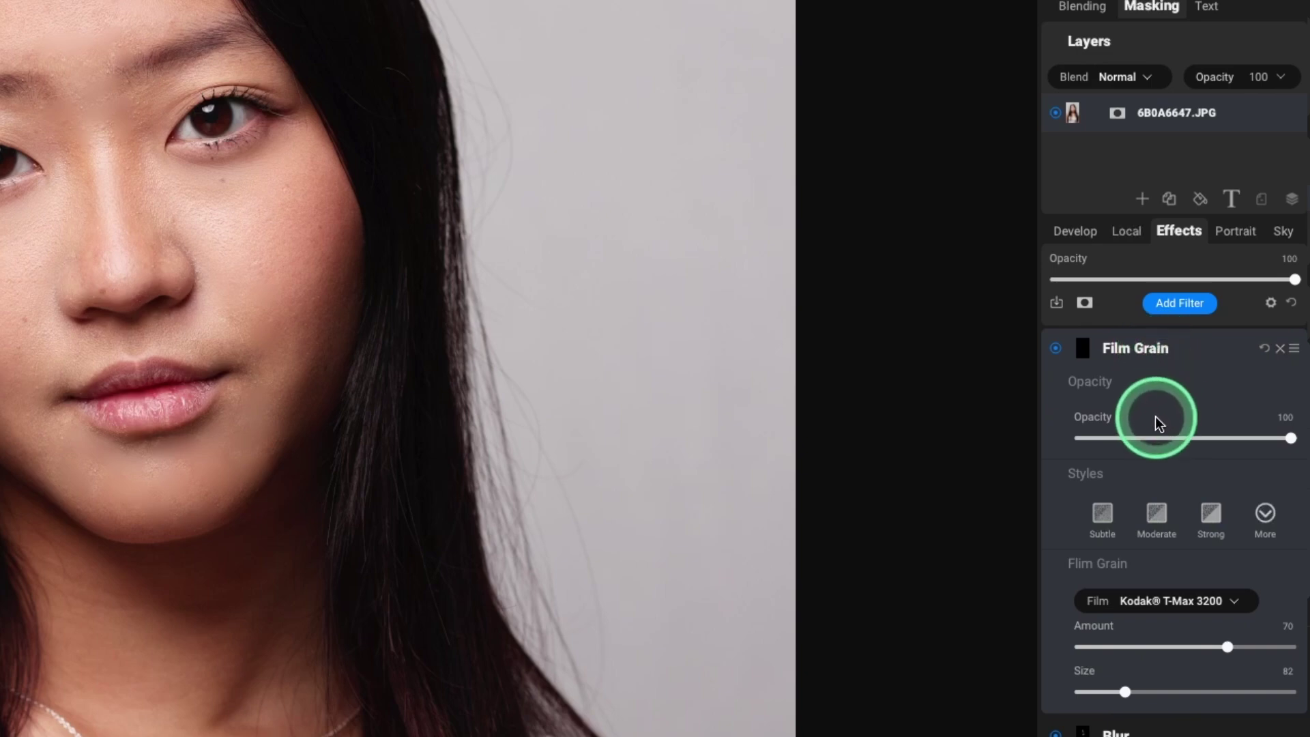
{"action": "left_click", "coordinate": [1085, 350]}
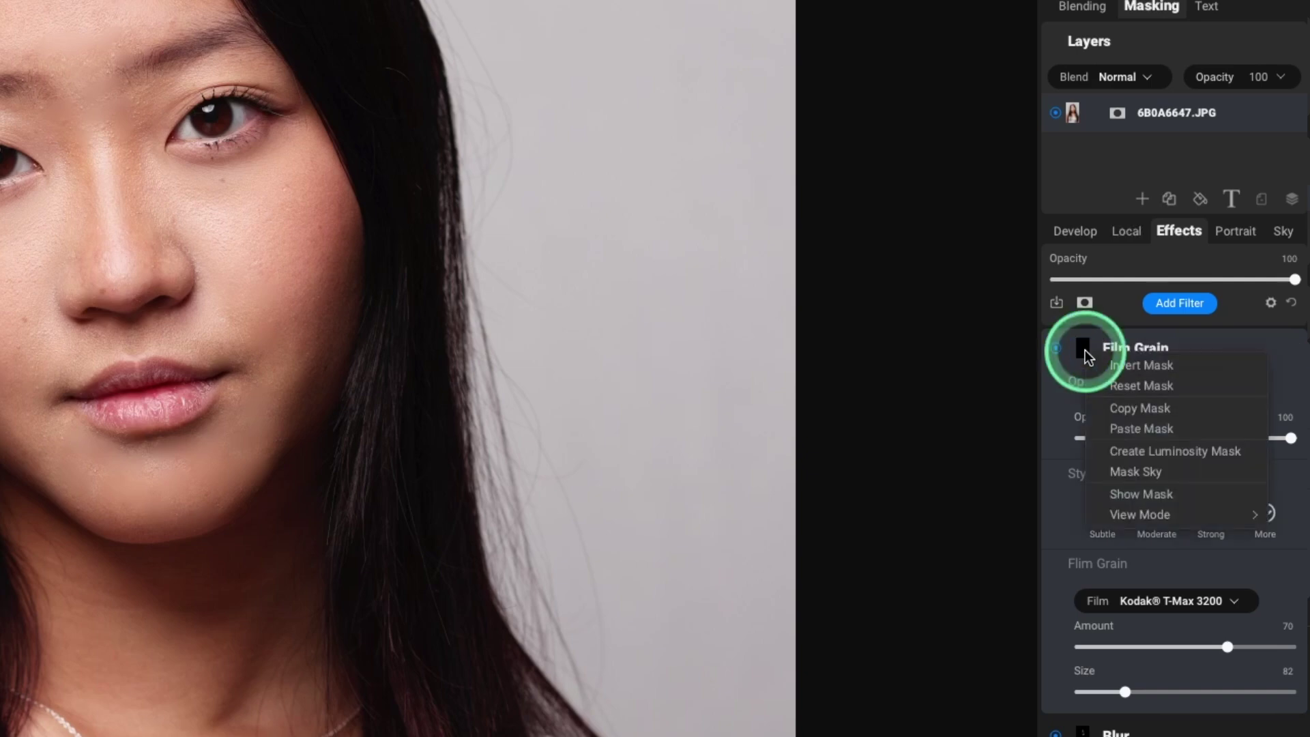
{"action": "left_click", "coordinate": [1131, 429]}
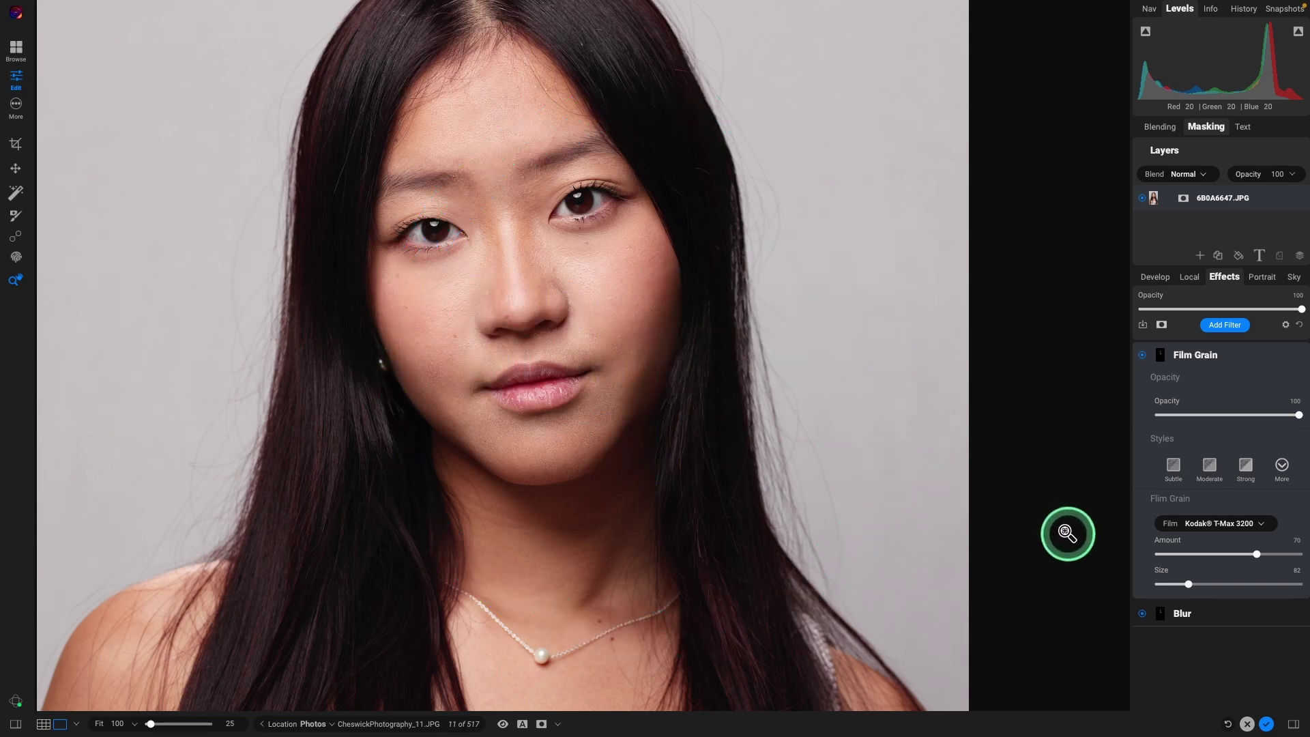
Step: Brush the Blur mask over the lips, right cheek, jaw and along the hair edge
{"action": "left_click", "coordinate": [1163, 612]}
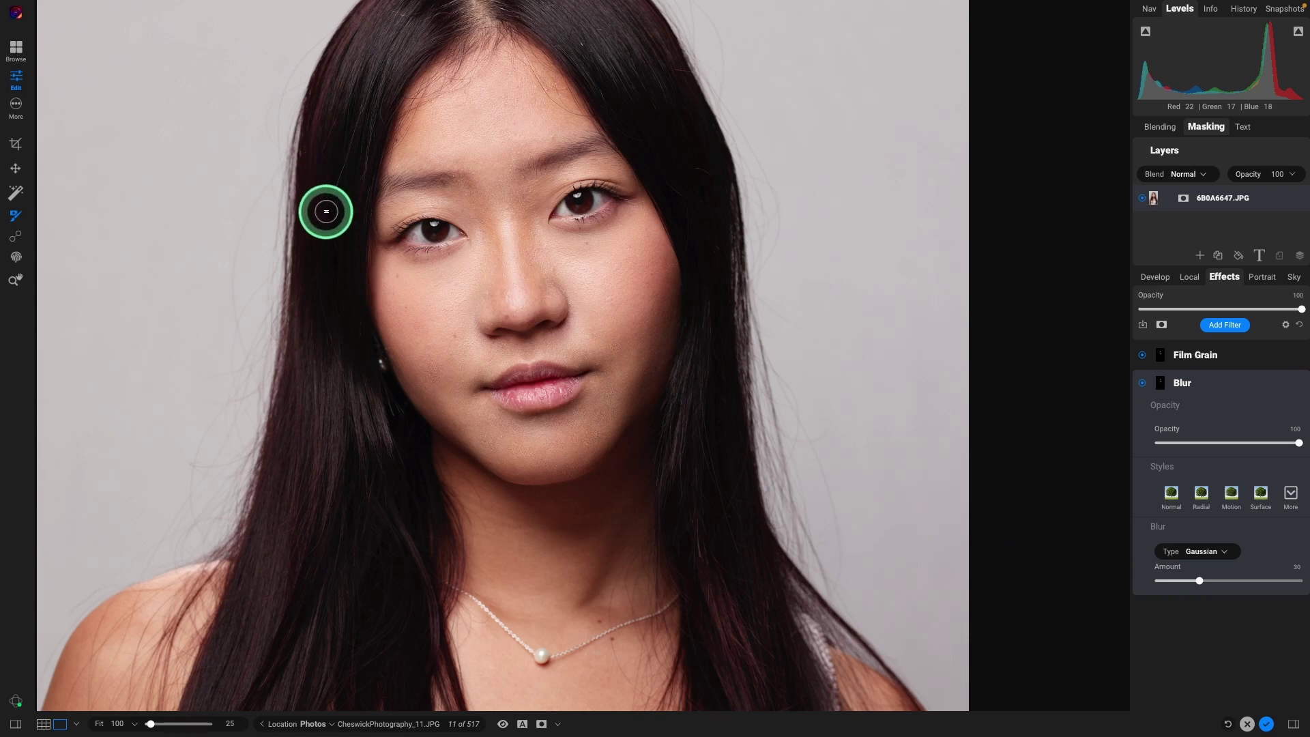
{"action": "mouse_move", "coordinate": [258, 9]}
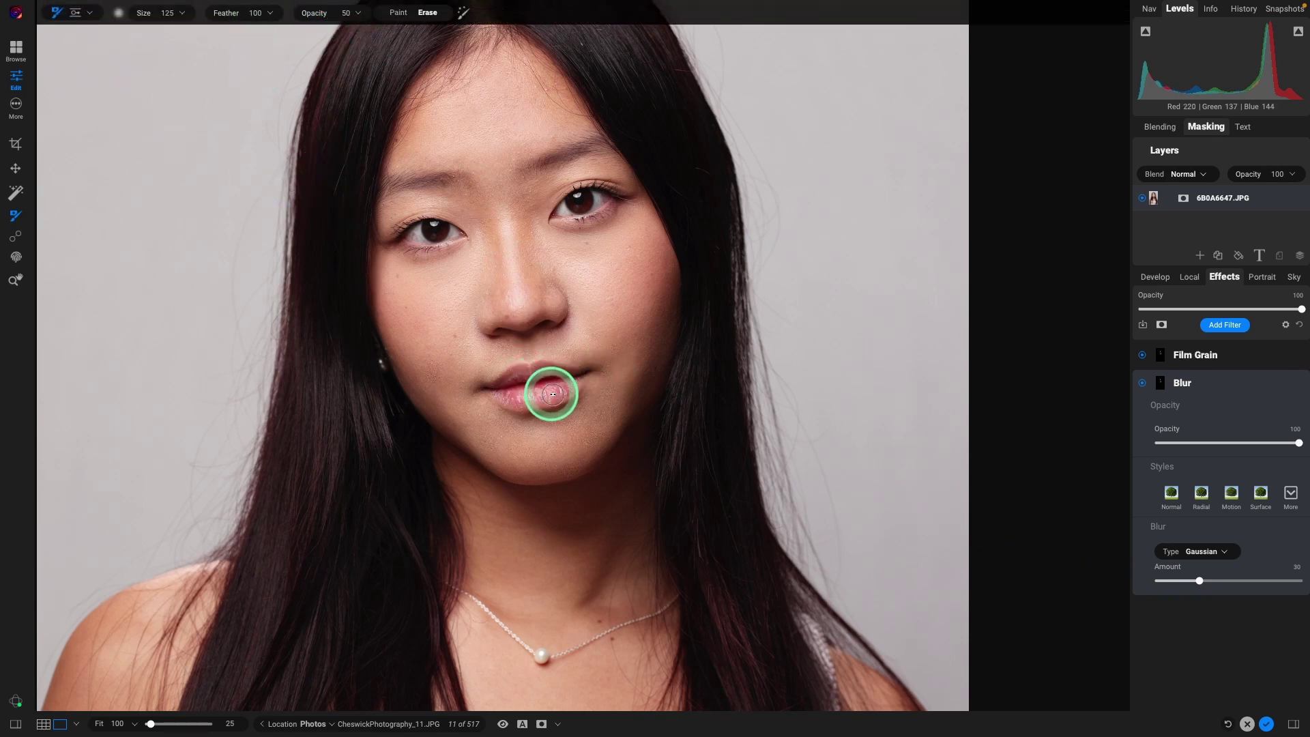
{"action": "mouse_move", "coordinate": [550, 393]}
{"action": "left_mouse_down"}
{"action": "mouse_move", "coordinate": [584, 374]}
{"action": "mouse_move", "coordinate": [627, 446]}
{"action": "mouse_move", "coordinate": [643, 405]}
{"action": "mouse_move", "coordinate": [729, 488]}
{"action": "mouse_move", "coordinate": [635, 355]}
{"action": "mouse_move", "coordinate": [691, 425]}
{"action": "mouse_move", "coordinate": [681, 459]}
{"action": "mouse_move", "coordinate": [641, 392]}
{"action": "mouse_move", "coordinate": [638, 356]}
{"action": "mouse_move", "coordinate": [705, 496]}
{"action": "mouse_move", "coordinate": [645, 347]}
{"action": "left_mouse_up"}
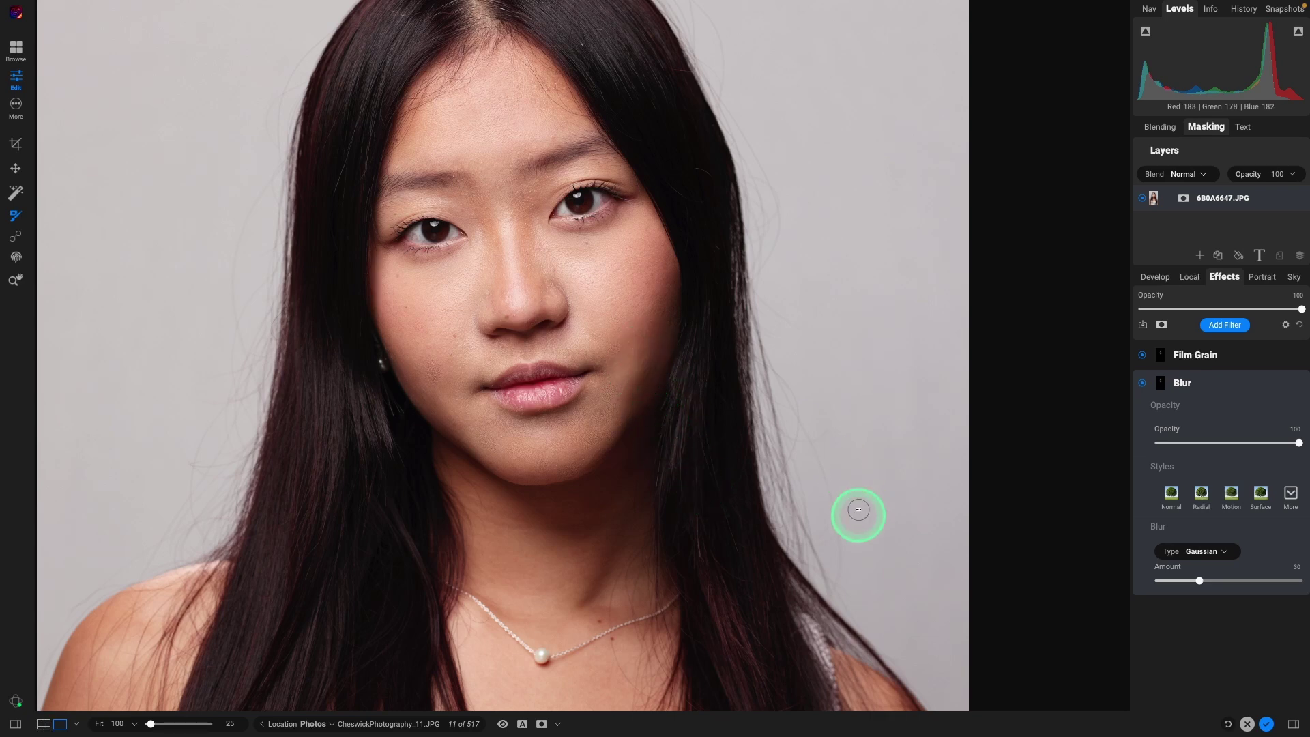
{"action": "left_click_drag", "start_coordinate": [676, 399], "coordinate": [637, 355]}
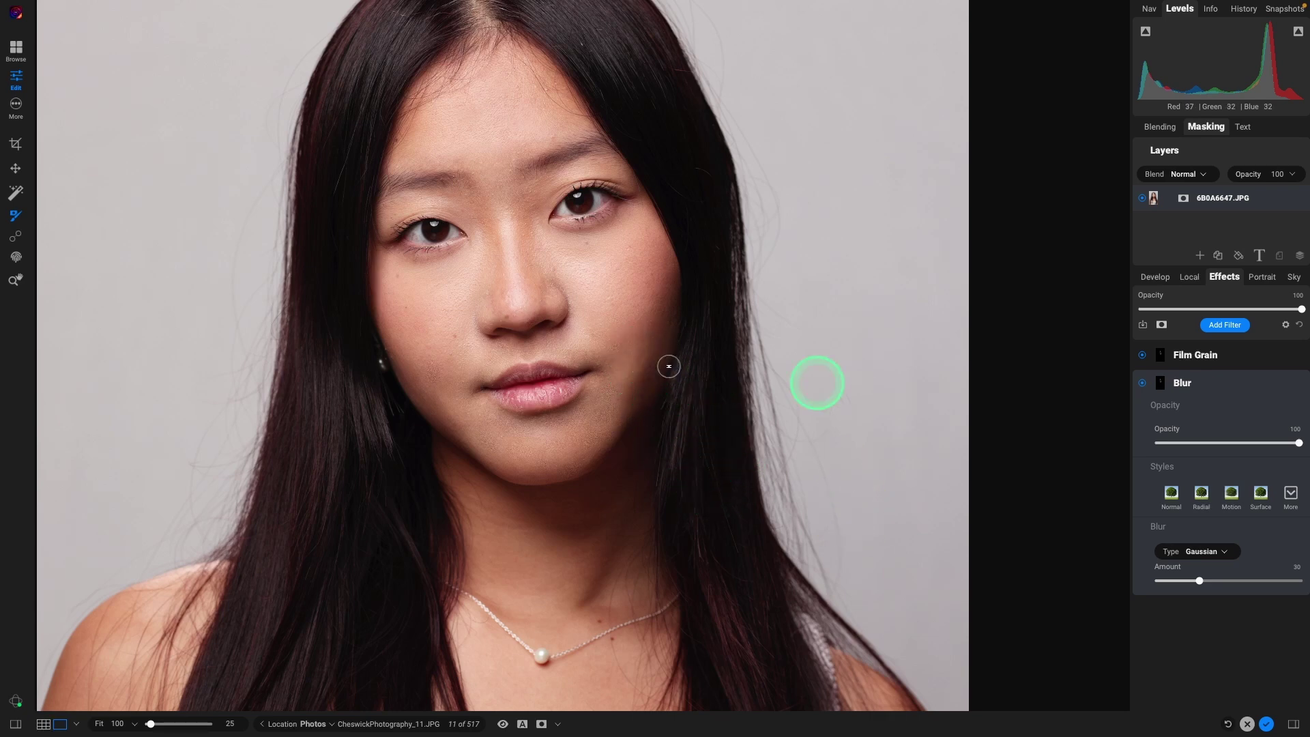
{"action": "mouse_move", "coordinate": [691, 318]}
{"action": "left_mouse_down"}
{"action": "mouse_move", "coordinate": [684, 352]}
{"action": "mouse_move", "coordinate": [705, 326]}
{"action": "mouse_move", "coordinate": [798, 355]}
{"action": "mouse_move", "coordinate": [826, 379]}
{"action": "left_mouse_up"}
Step: Finish the hair-edge stroke, then copy the refined Blur mask into Film Grain
{"action": "left_click", "coordinate": [1185, 449]}
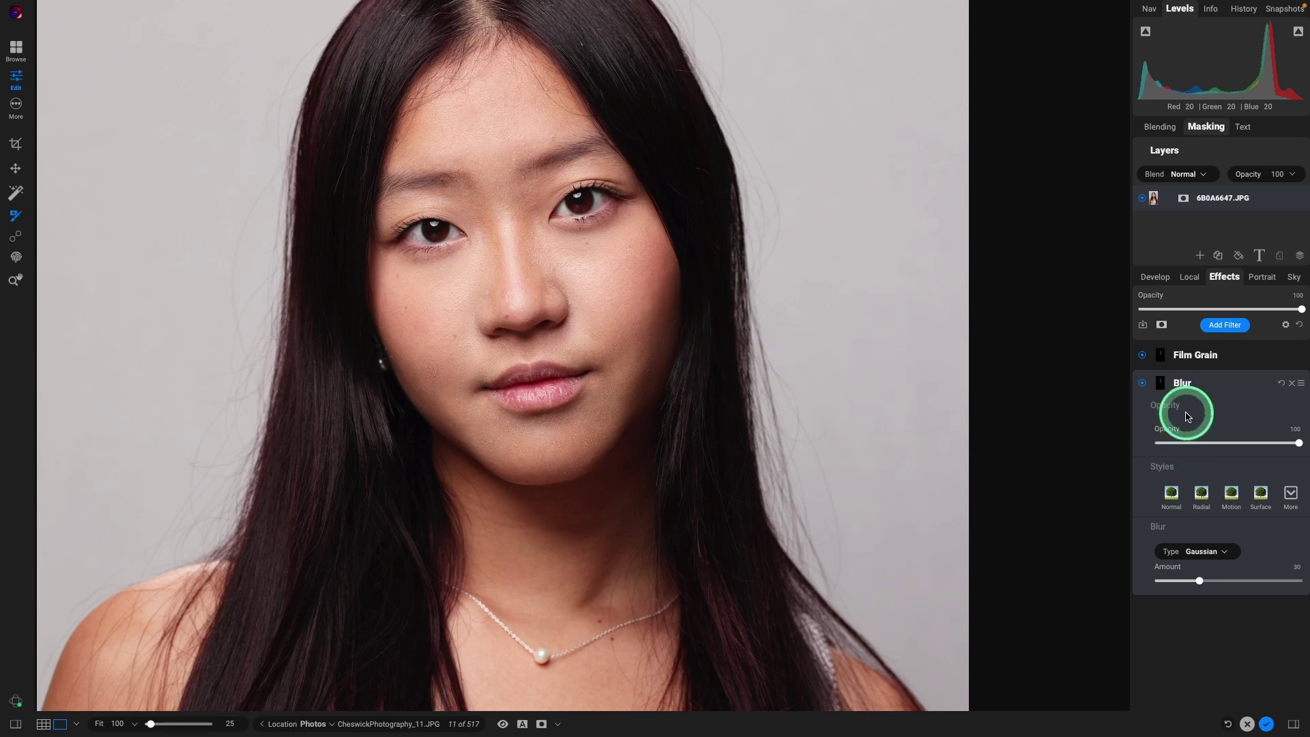
{"action": "right_click", "coordinate": [1159, 384]}
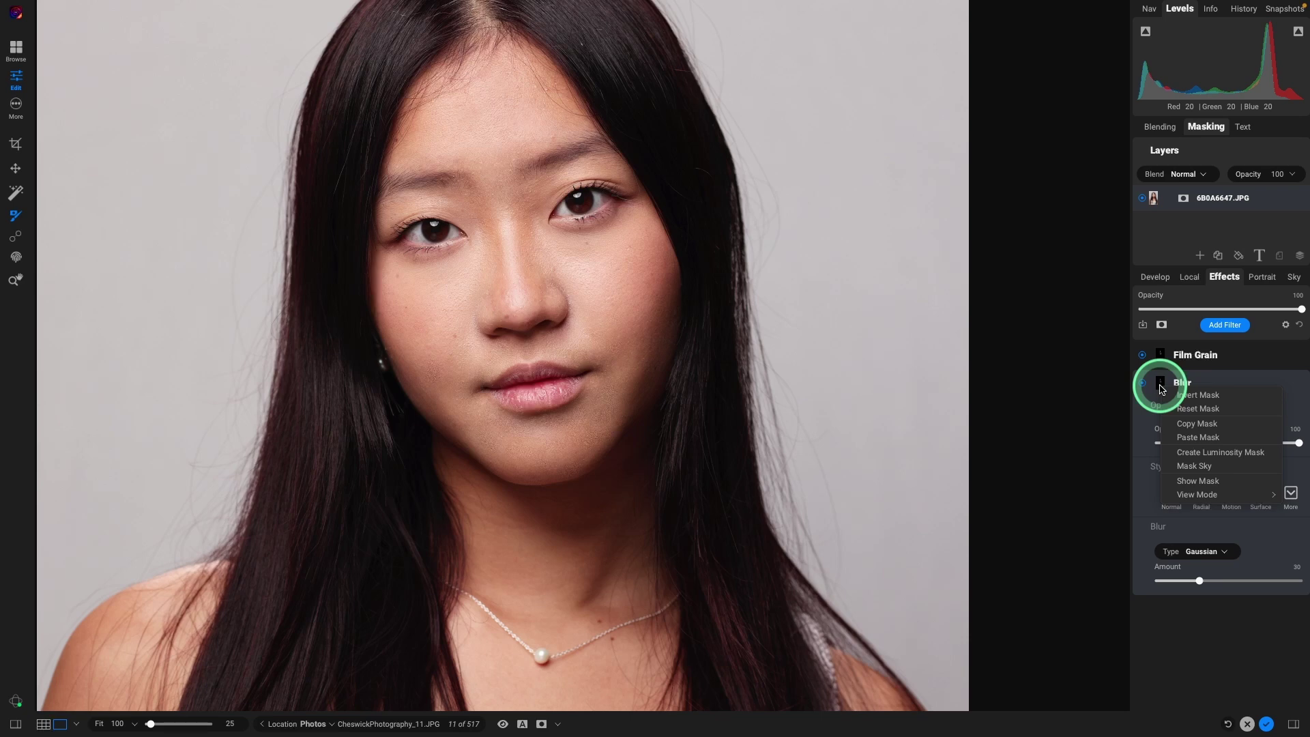
{"action": "left_click", "coordinate": [1187, 437]}
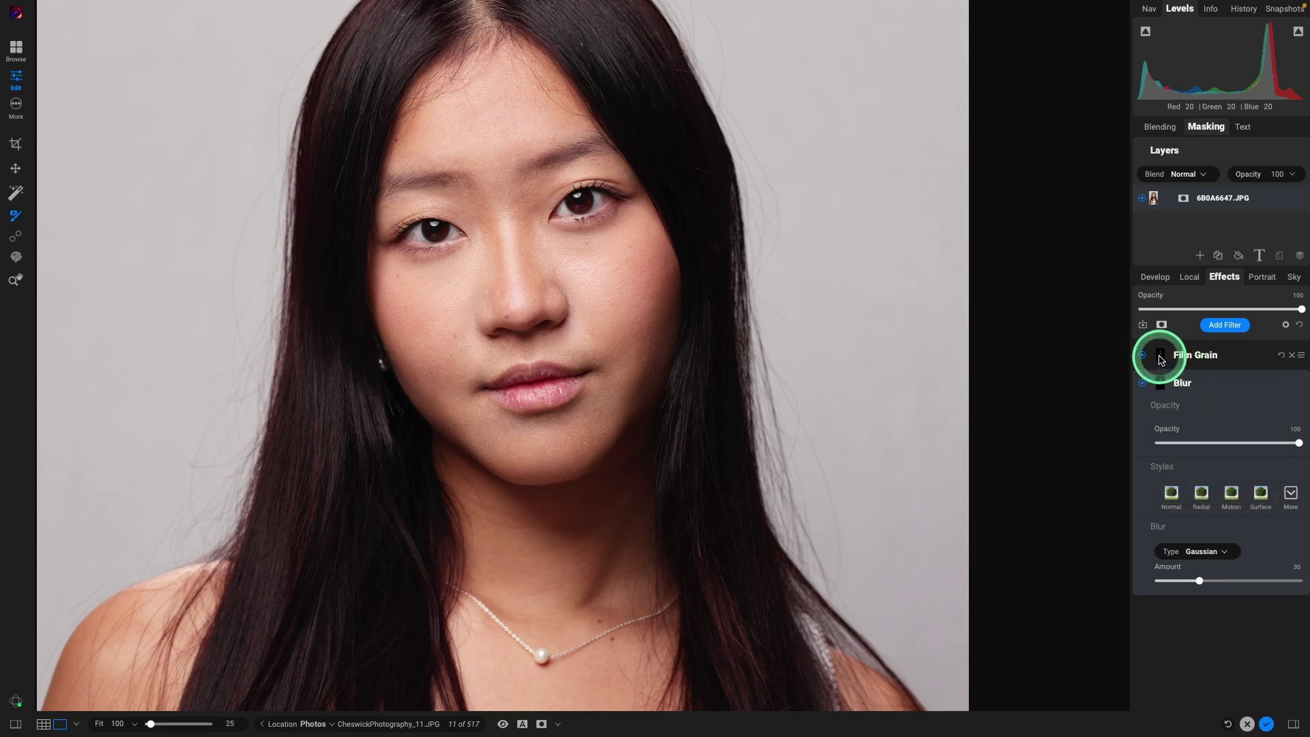
{"action": "left_click", "coordinate": [1161, 360]}
{"action": "right_click", "coordinate": [1162, 361]}
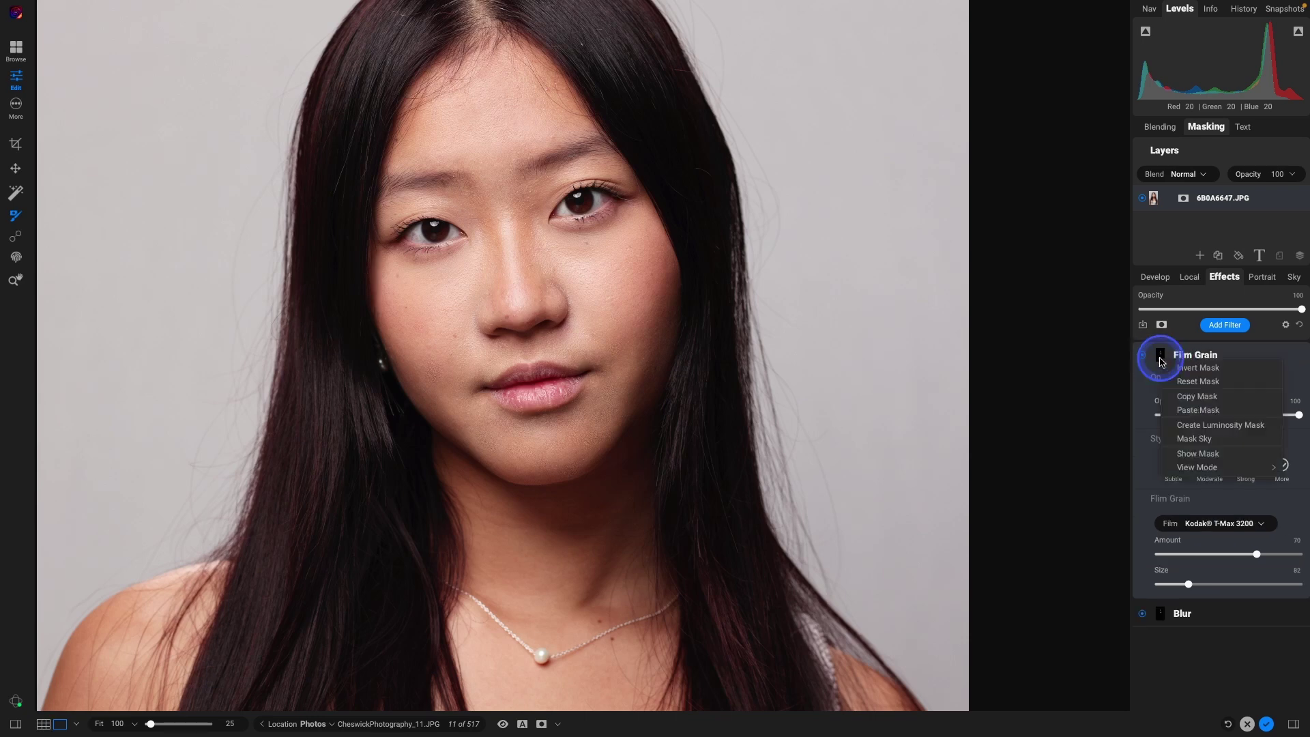
{"action": "left_click", "coordinate": [1191, 410]}
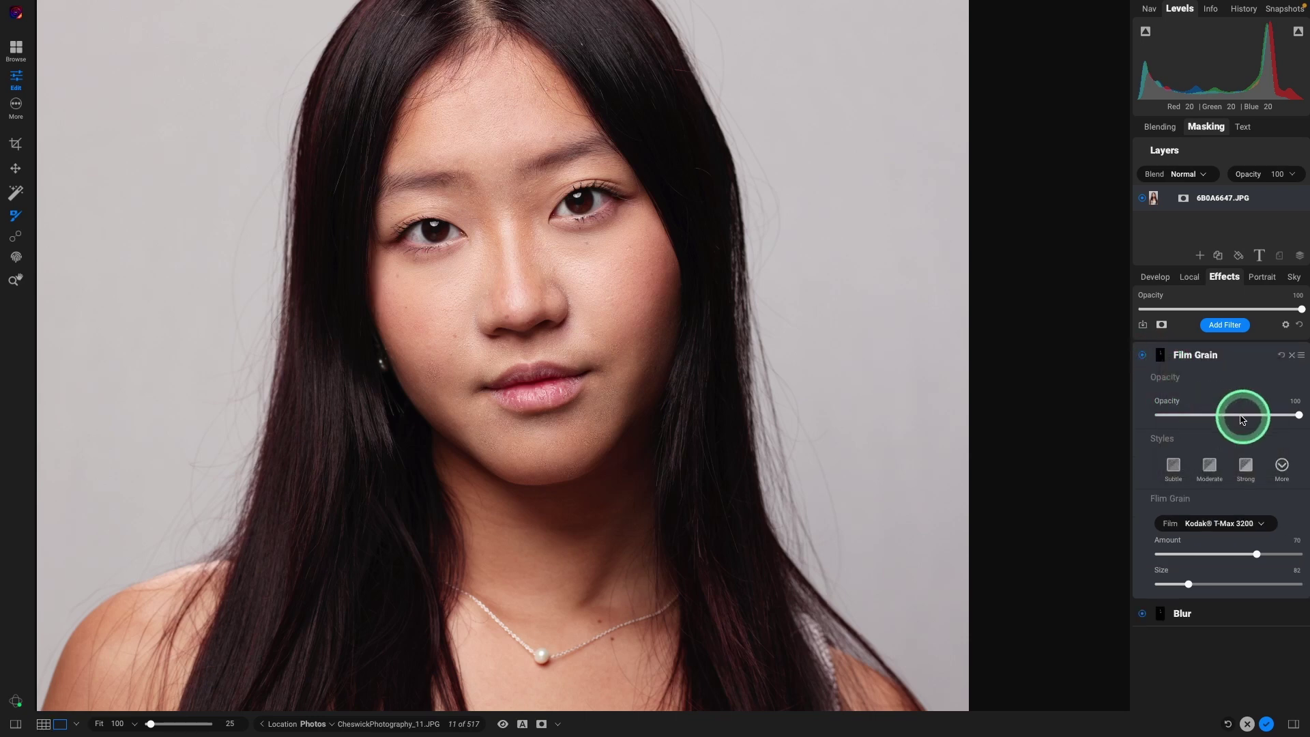